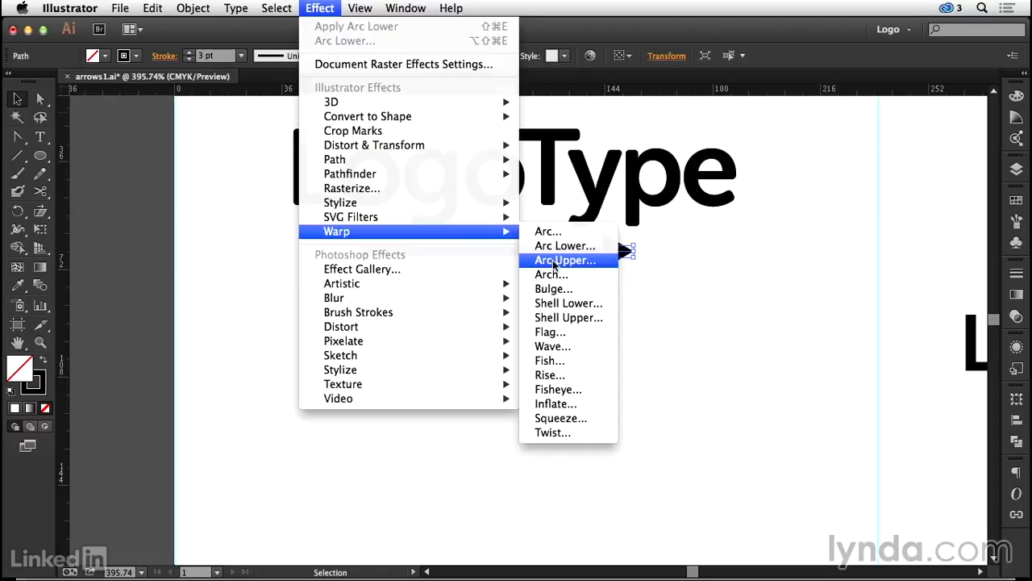
# - Warp the arrow line with Arc Lower at a 75% horizontal bend and give its stroke the first tapered, lens-shaped width profile
pyautogui.click(553, 246)
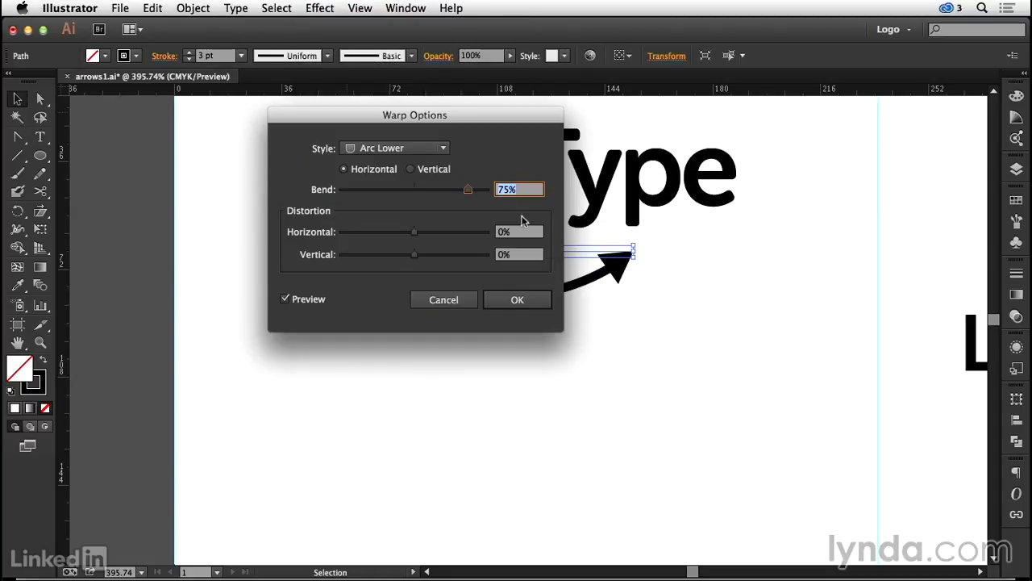
pyautogui.click(515, 305)
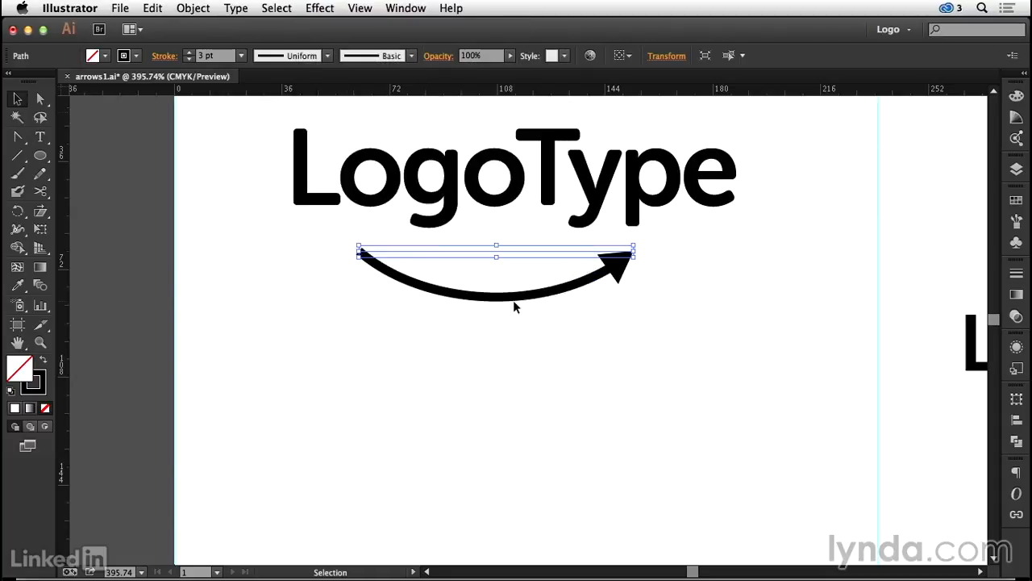
pyautogui.click(328, 56)
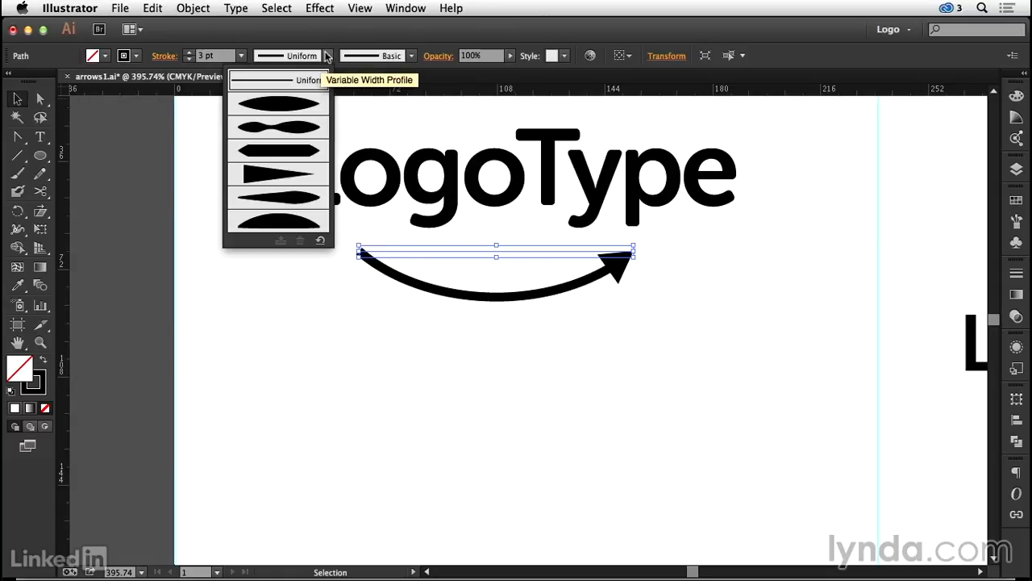
pyautogui.click(299, 104)
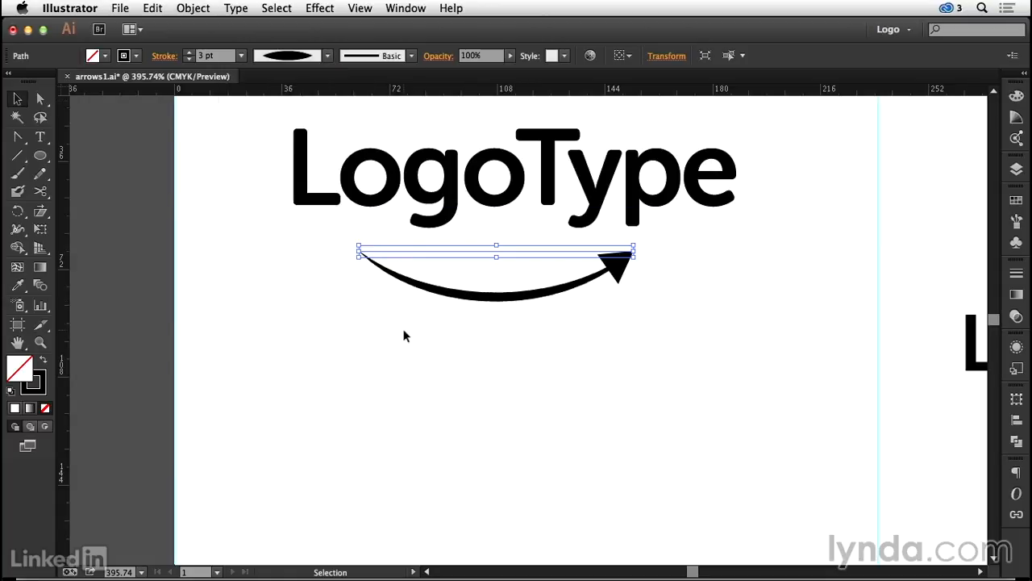
# - Nudge the curved arrow up five increments closer to the LogoType text and deselect it
pyautogui.press('Up')
pyautogui.press('Up')
pyautogui.press('Up')
pyautogui.press('Up')
pyautogui.press('Up')
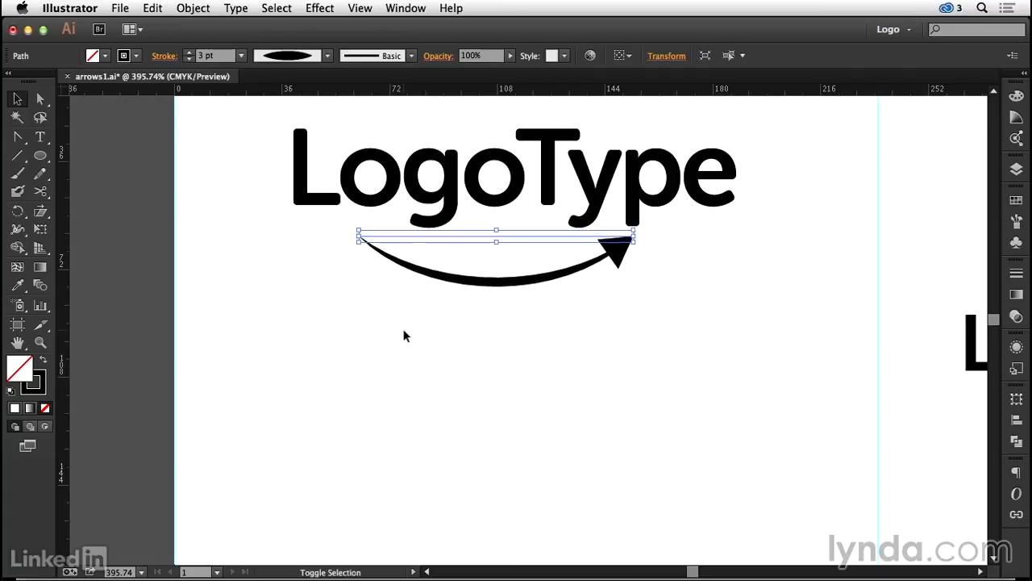
pyautogui.click(693, 355)
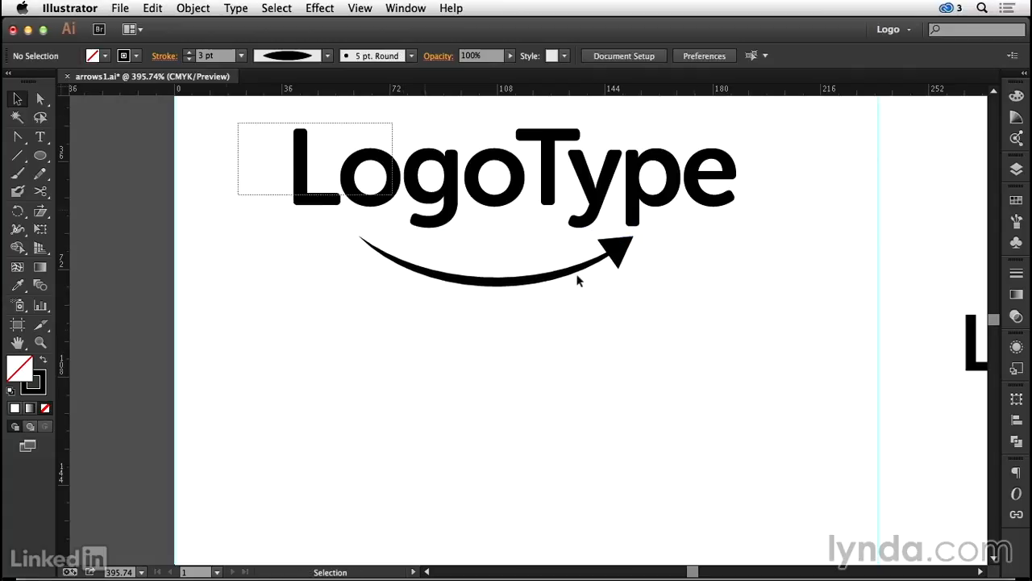
# - Duplicate the LogoType text and its arrow straight below, and move the copied arrow above the copied text
pyautogui.moveTo(236, 119); pyautogui.dragTo(618, 275)
pyautogui.moveTo(495, 192); pyautogui.dragTo(516, 478)
pyautogui.click(571, 560)
pyautogui.click(567, 525)
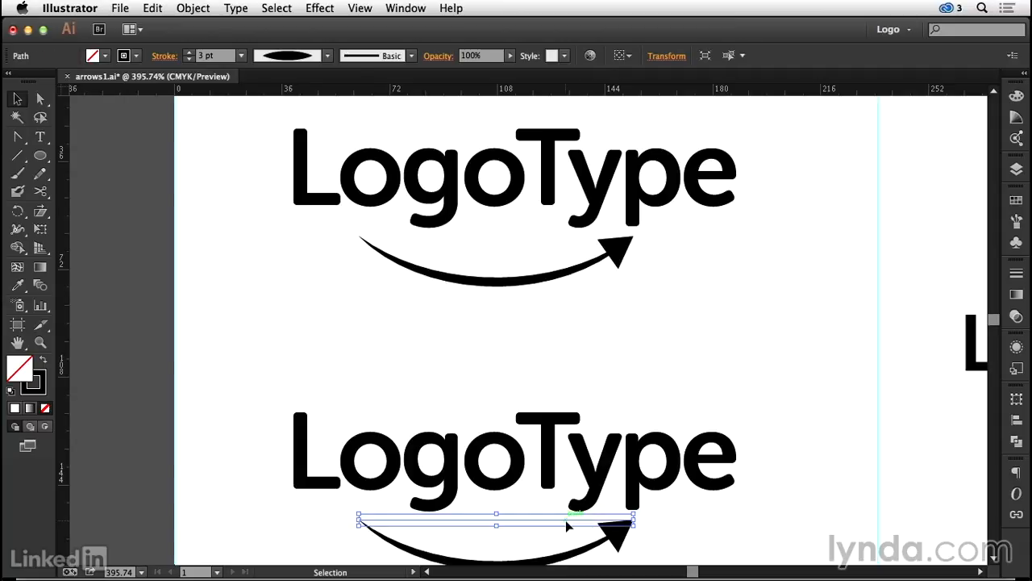
pyautogui.moveTo(567, 520); pyautogui.dragTo(568, 384)
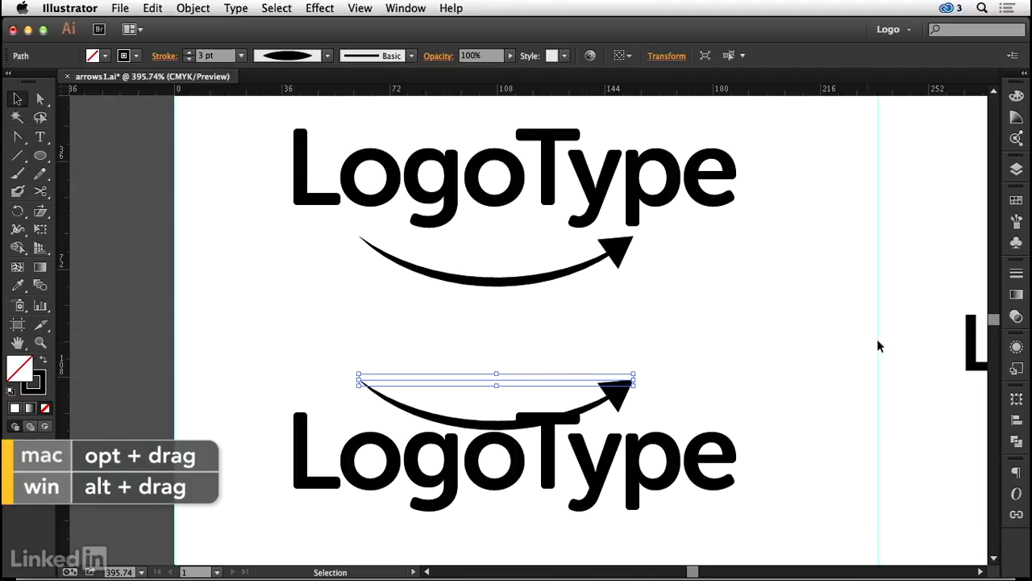
# - Remove the Arc Lower warp effect from the copied arrow
pyautogui.click(1016, 347)
pyautogui.click(942, 376)
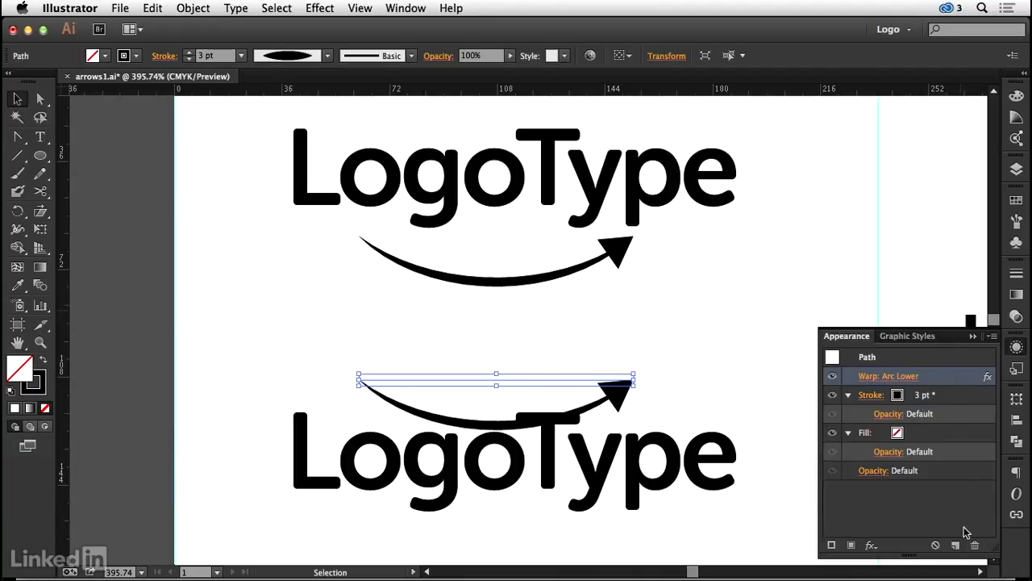
pyautogui.click(975, 546)
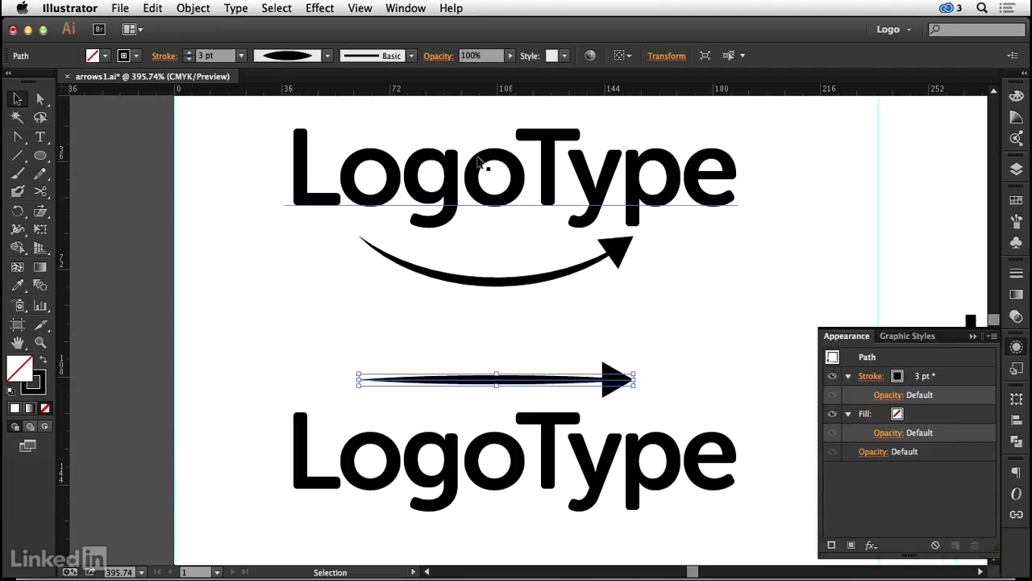
# - Apply an Arc Upper warp with a 75% horizontal bend to the copied arrow and lower it slightly toward the text
pyautogui.click(326, 8)
pyautogui.moveTo(483, 231)
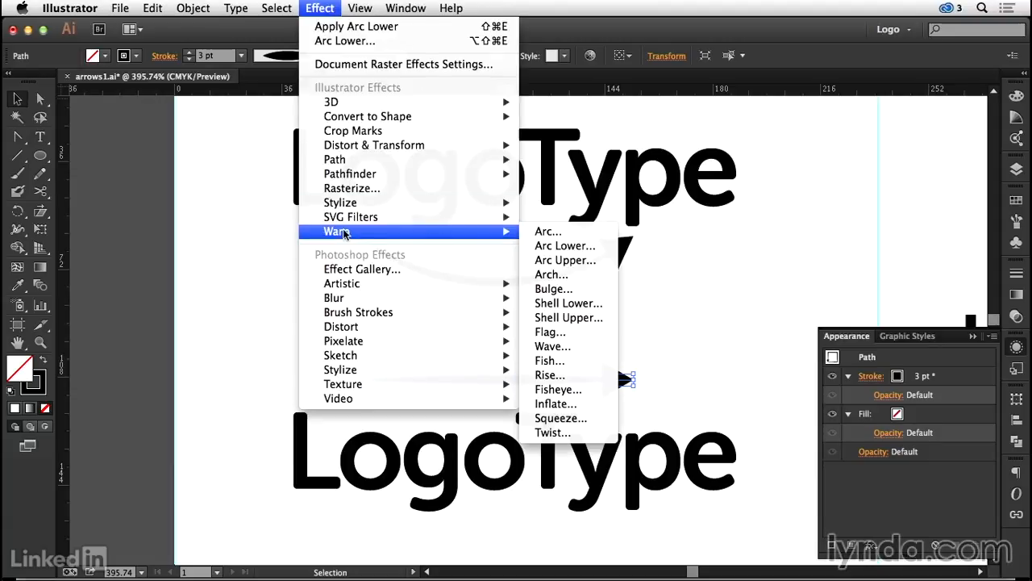
pyautogui.click(564, 260)
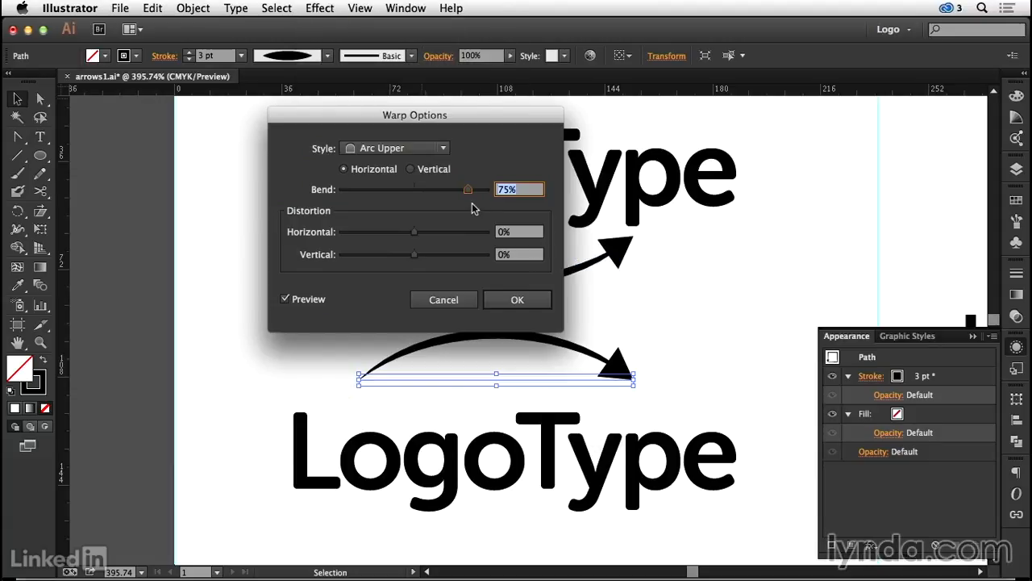
pyautogui.click(516, 300)
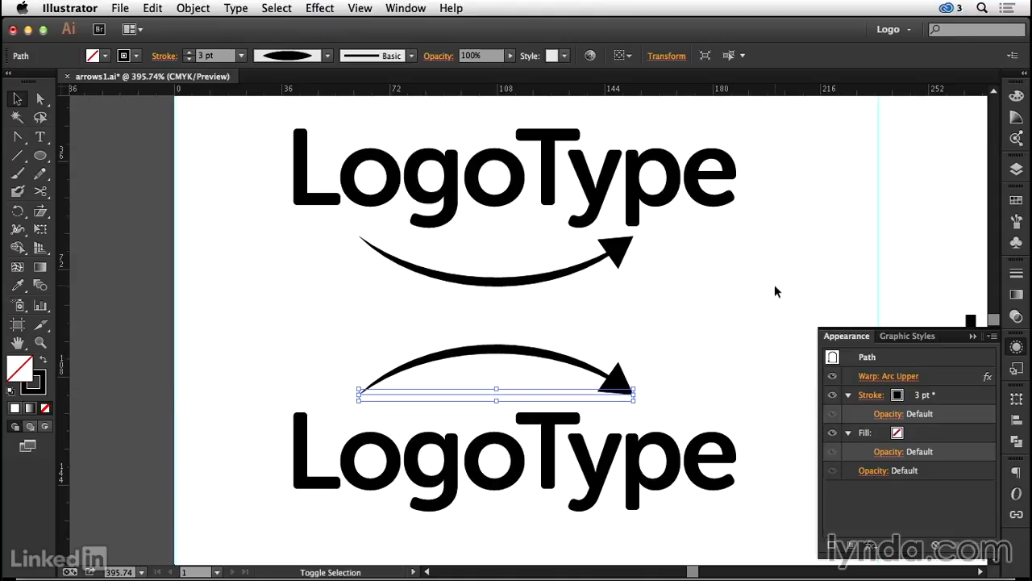
pyautogui.click(774, 284)
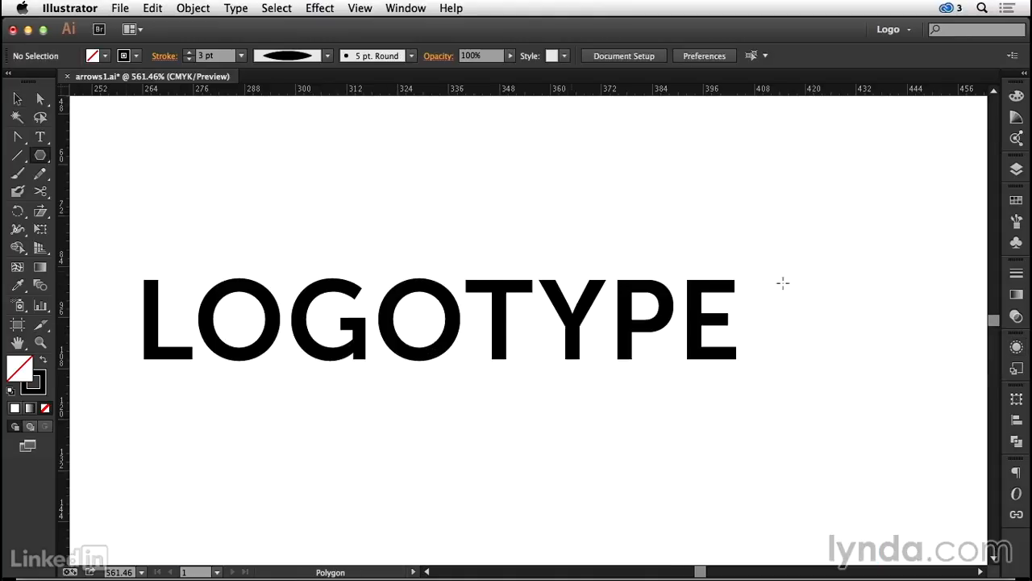
# - Draw a three-sided polygon near the E of LOGOTYPE with a black fill and no stroke
pyautogui.moveTo(751, 283); pyautogui.dragTo(778, 321)
pyautogui.press('Up')
pyautogui.press('Down')
pyautogui.press('Up')
pyautogui.press('Down')
pyautogui.click(42, 360)
pyautogui.click(18, 99)
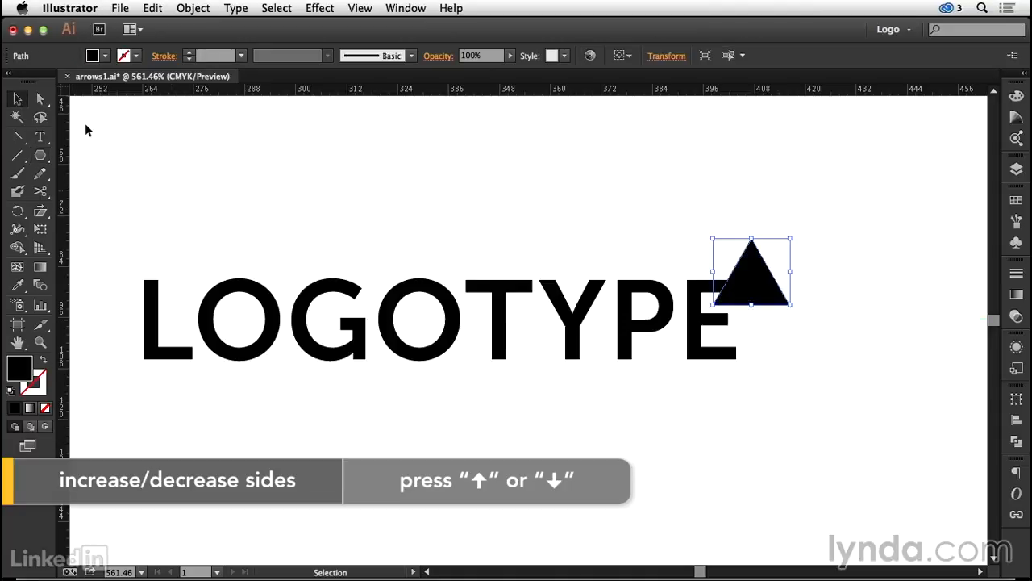
# - Rotate the triangle so it points right and place it just after the E of LOGOTYPE
pyautogui.moveTo(705, 234); pyautogui.dragTo(788, 226)
pyautogui.moveTo(737, 263); pyautogui.dragTo(769, 309)
# - Round all three corners of the triangle with its live corner widgets
pyautogui.press('a')
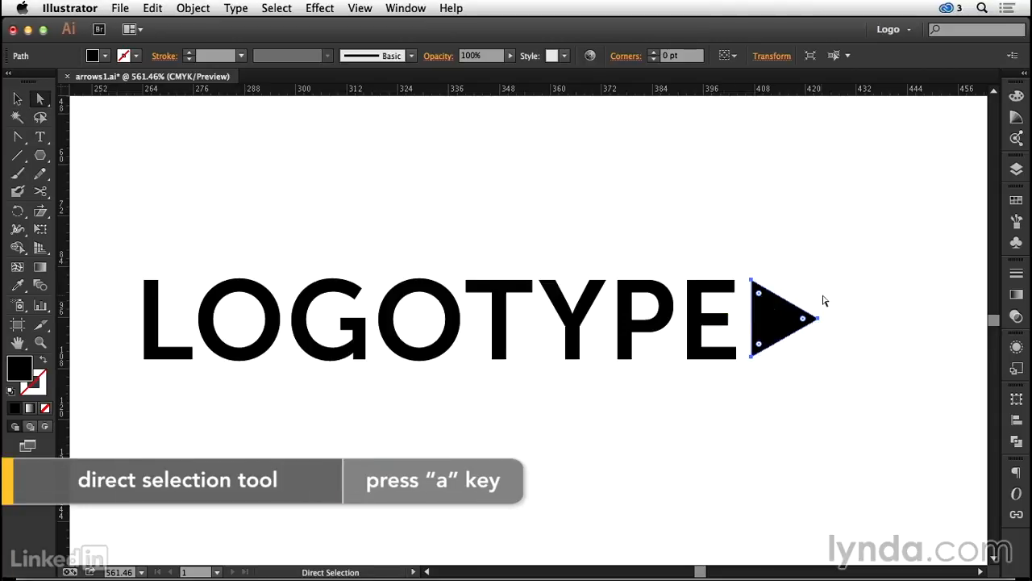
pyautogui.moveTo(805, 319); pyautogui.dragTo(807, 325)
pyautogui.click(18, 96)
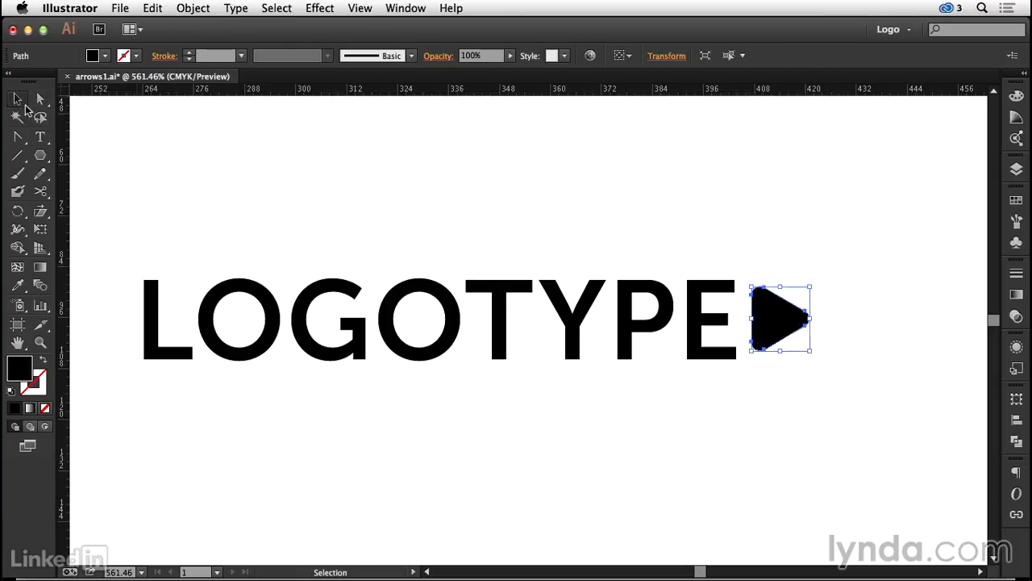
# - Add horizontal guides at the baseline and cap height of LOGOTYPE and centre the rounded triangle between them
pyautogui.moveTo(721, 91); pyautogui.dragTo(721, 359)
pyautogui.moveTo(721, 91); pyautogui.dragTo(721, 278)
pyautogui.moveTo(777, 317); pyautogui.dragTo(779, 318)
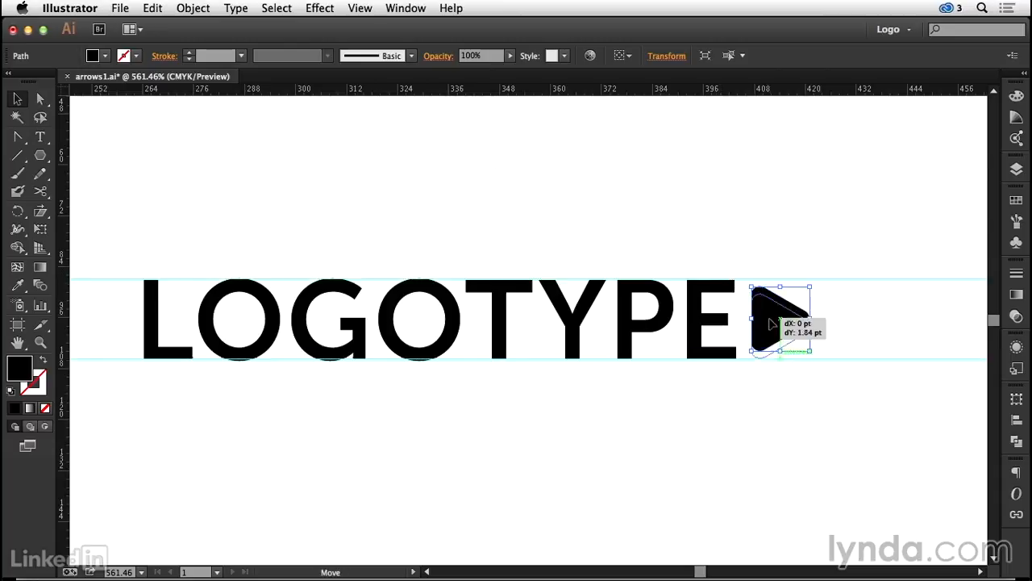
pyautogui.click(817, 211)
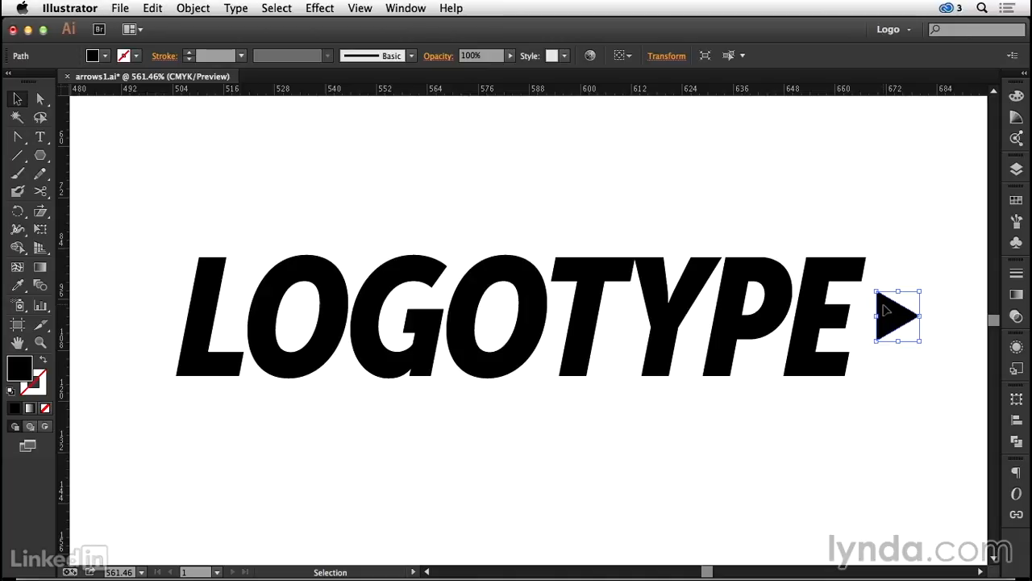
# - Move the triangle onto the middle bar of the italic LOGOTYPE's E and shear it to match the letters' slant
pyautogui.moveTo(886, 309); pyautogui.dragTo(865, 319)
pyautogui.click(40, 210)
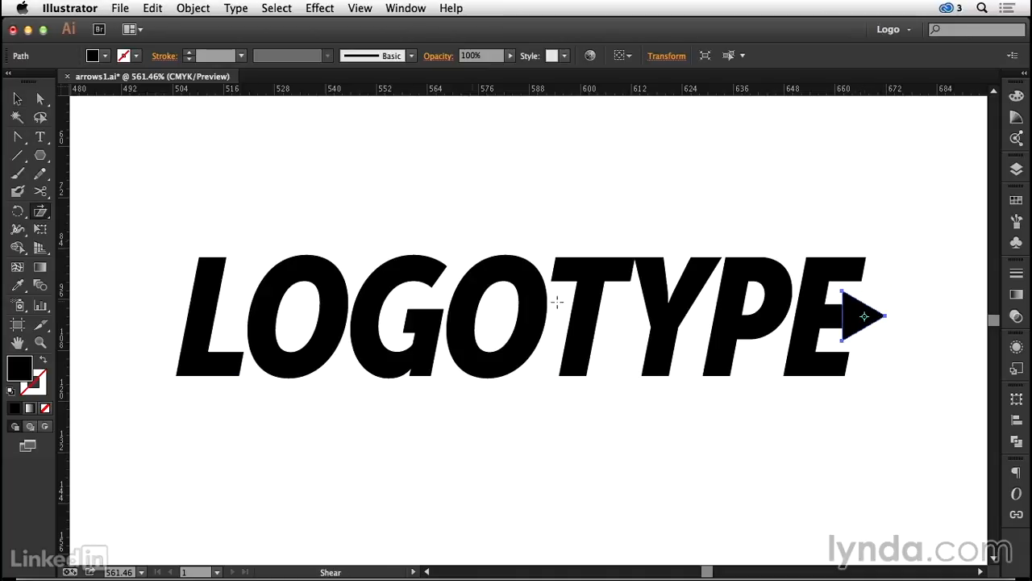
pyautogui.press('super+space')
pyautogui.moveTo(679, 214); pyautogui.dragTo(965, 469)
pyautogui.click(565, 328)
pyautogui.moveTo(629, 244); pyautogui.dragTo(642, 248)
pyautogui.press('v')
pyautogui.press('super+z')
pyautogui.moveTo(593, 279); pyautogui.dragTo(593, 284)
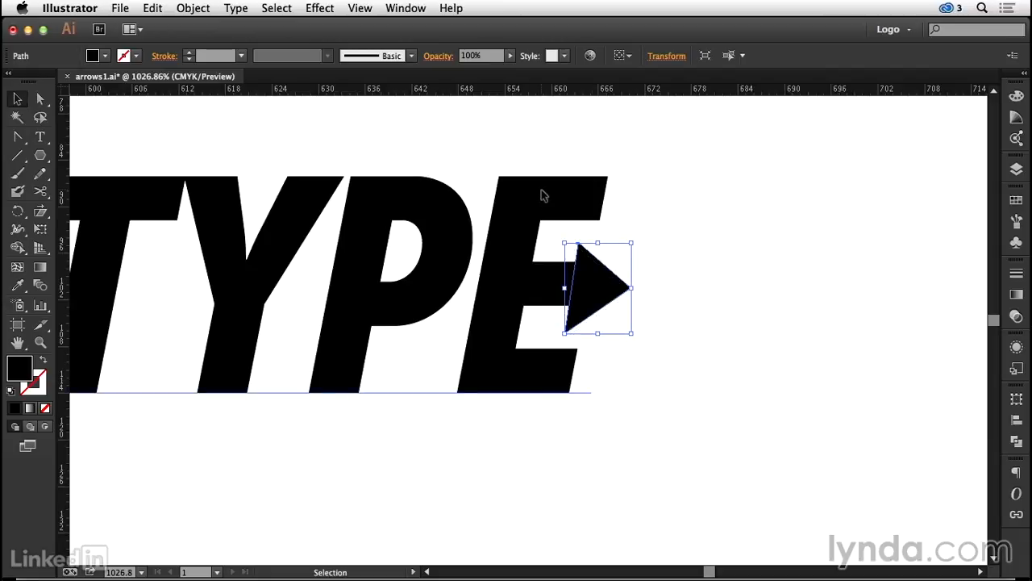
# - Convert the italic LOGOTYPE text to outlines and ungroup its letters
pyautogui.click(542, 196)
pyautogui.click(242, 8)
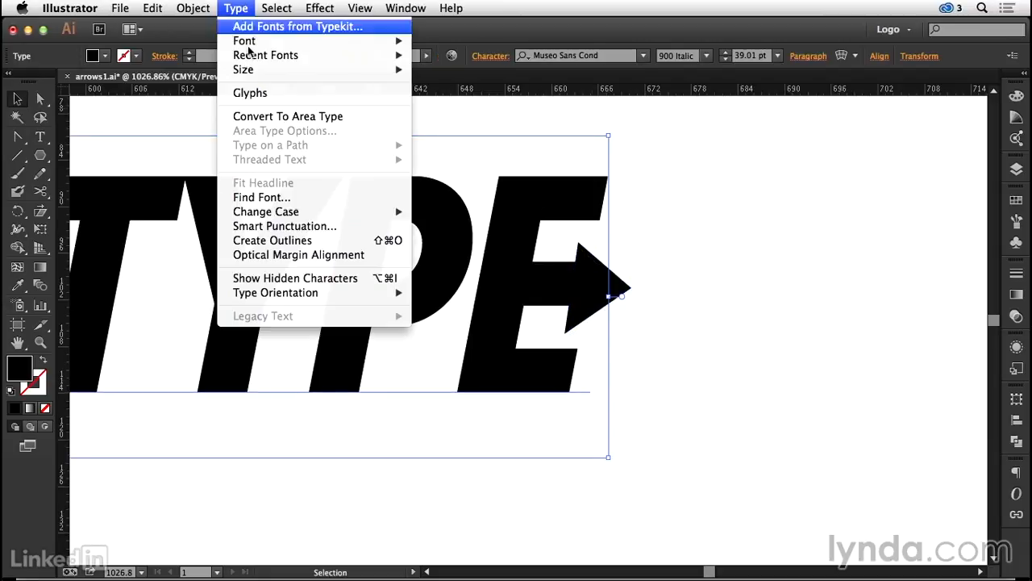
pyautogui.click(275, 241)
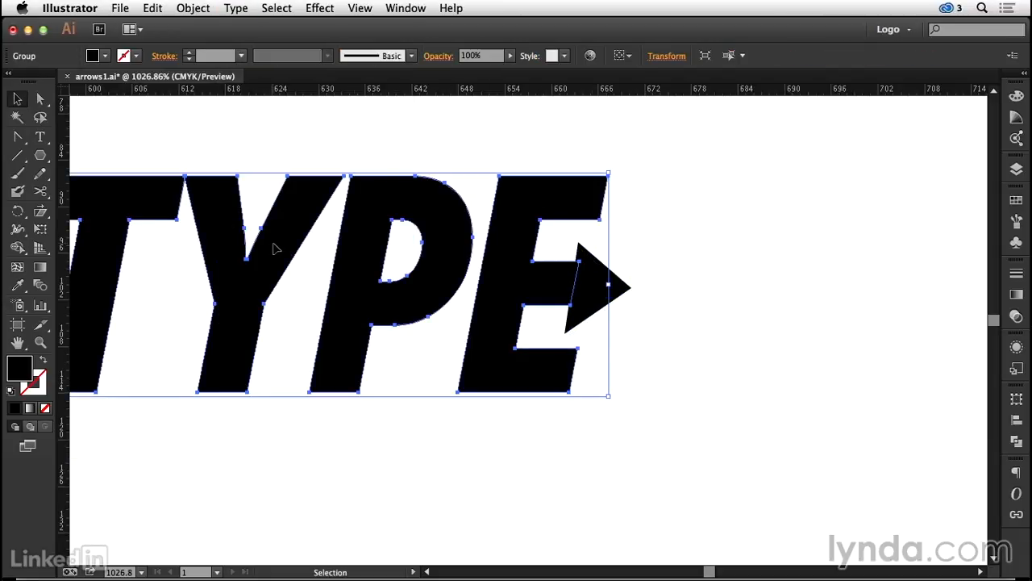
pyautogui.click(198, 8)
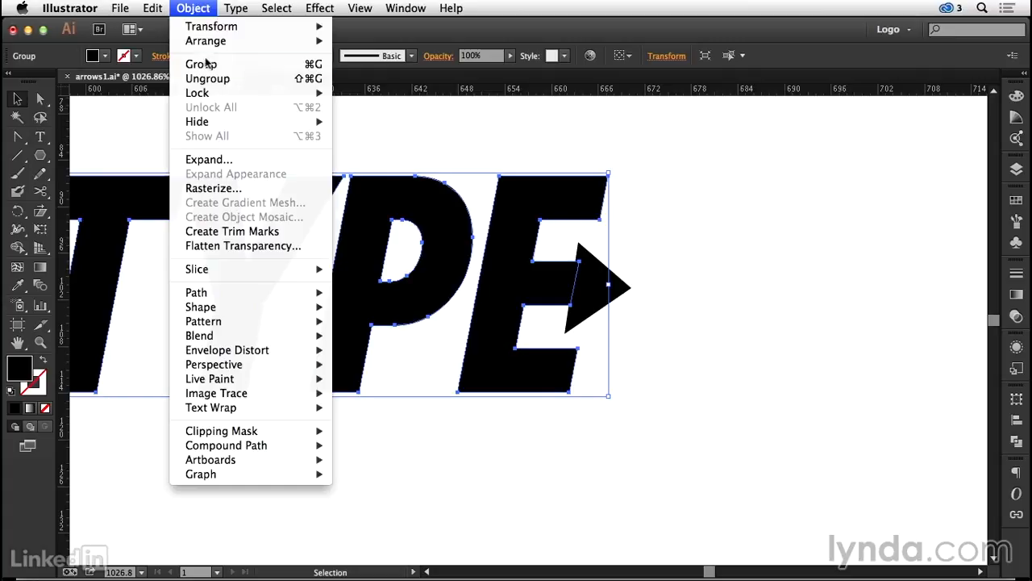
pyautogui.click(211, 81)
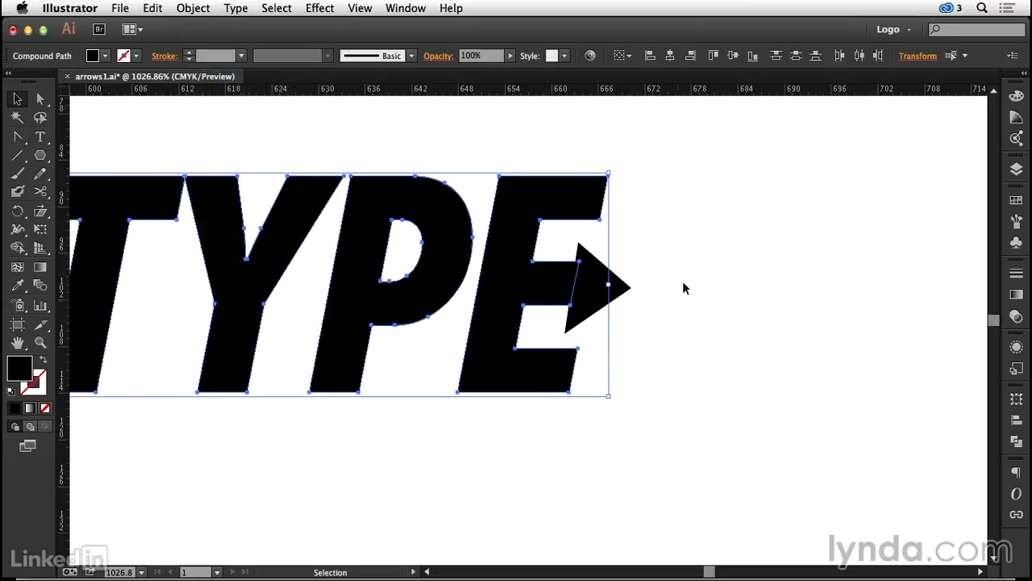
pyautogui.click(688, 254)
# - Unite the outlined E and the sheared triangle into one shape with Pathfinder
pyautogui.click(567, 221)
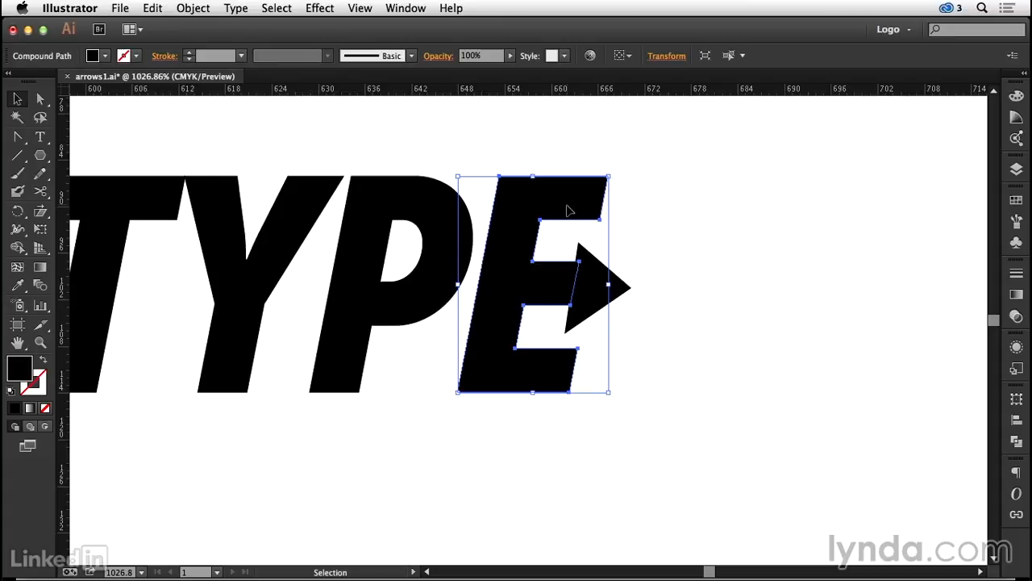
pyautogui.keyDown('shift'); pyautogui.click(597, 283); pyautogui.keyUp('shift')
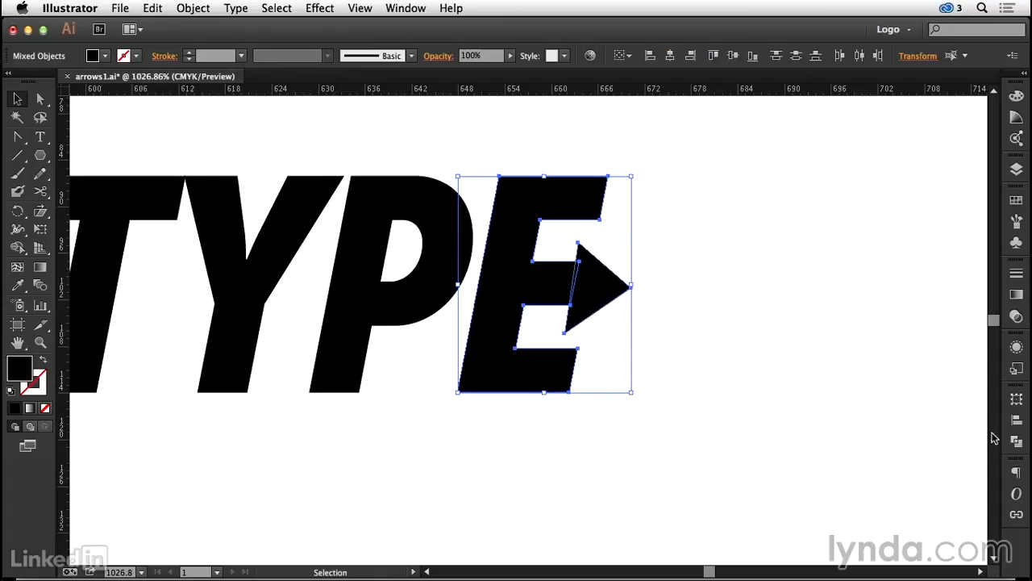
pyautogui.click(1017, 441)
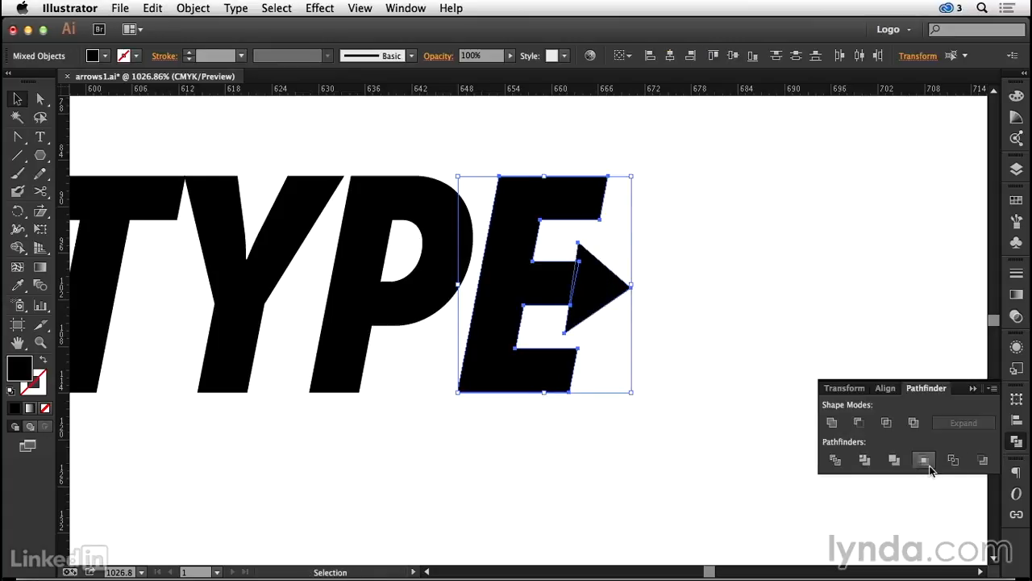
pyautogui.click(833, 422)
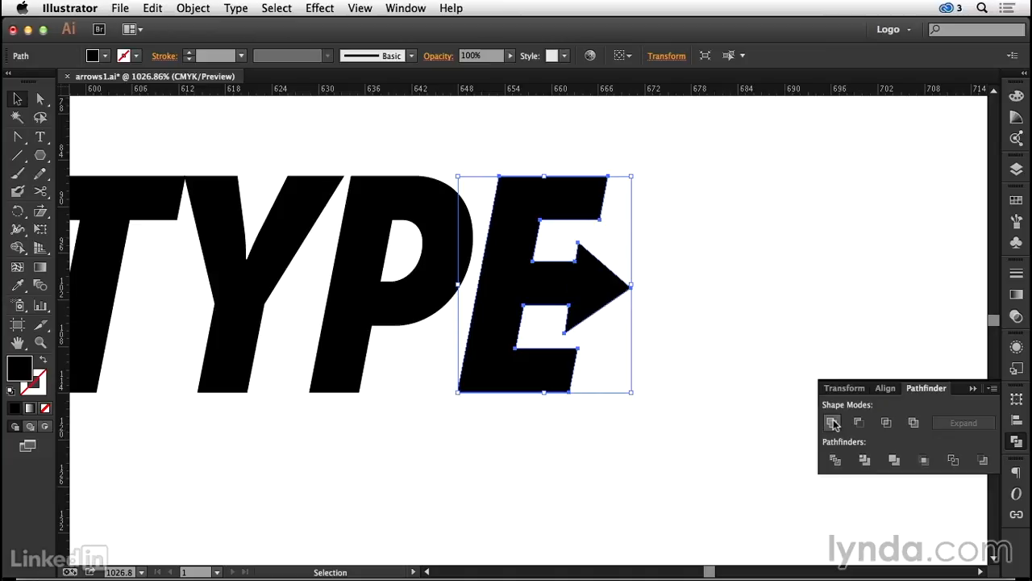
# - Select all letters of the outlined logotype, including the arrow-tipped E
pyautogui.press('super+minus')
pyautogui.press('super+minus')
pyautogui.moveTo(133, 204); pyautogui.dragTo(926, 358)
pyautogui.click(194, 8)
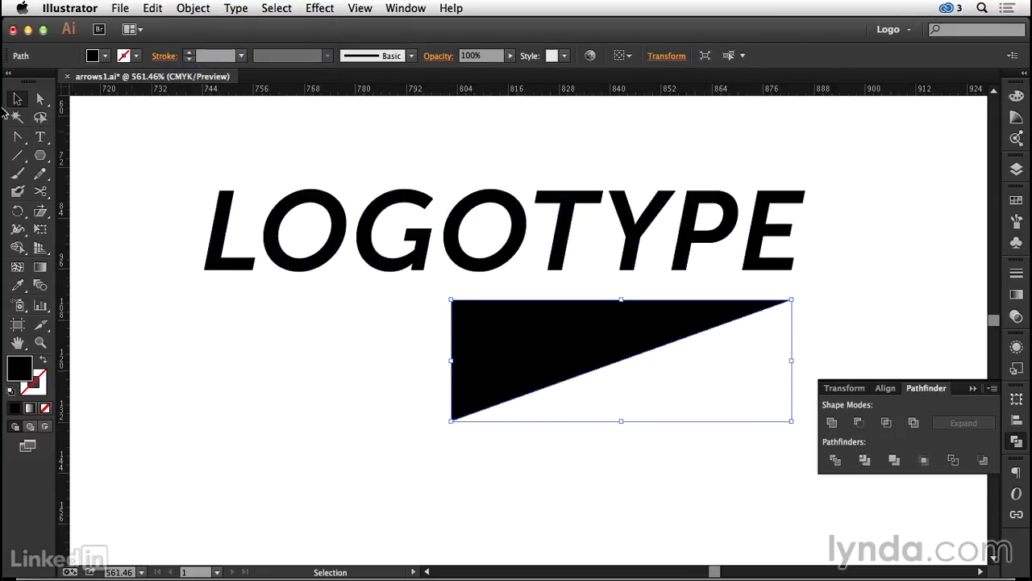
# - Round the corners of the large black triangle below the italic LOGOTYPE
pyautogui.press('a')
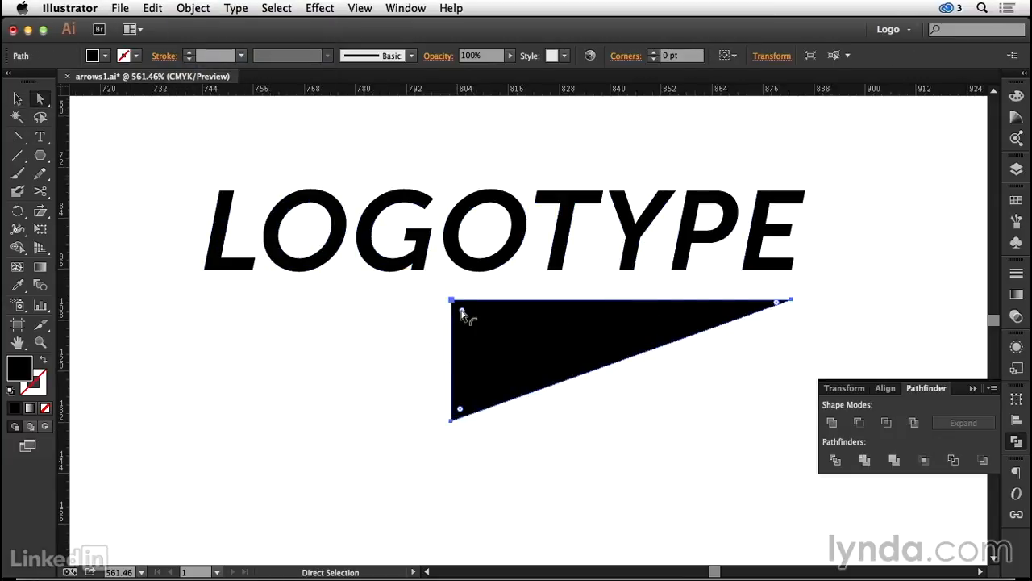
pyautogui.moveTo(463, 314); pyautogui.dragTo(474, 323)
# - Curve the rounded triangle's vertical edge and slanted edge inward with the Anchor Point tool
pyautogui.click(18, 139)
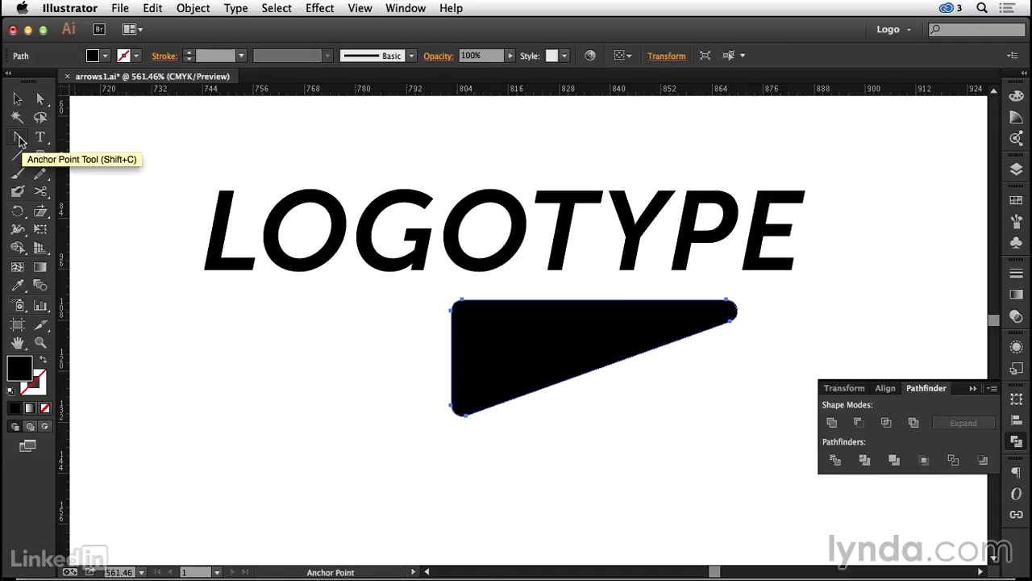
pyautogui.click(18, 139)
pyautogui.click(84, 192)
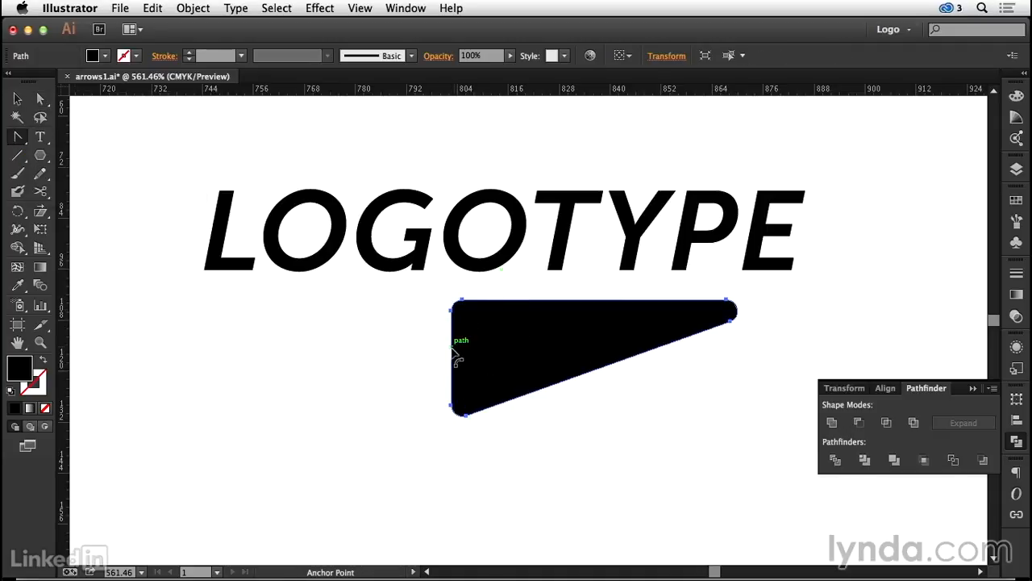
pyautogui.moveTo(456, 351); pyautogui.dragTo(466, 359)
pyautogui.moveTo(578, 380); pyautogui.dragTo(528, 377)
pyautogui.click(41, 98)
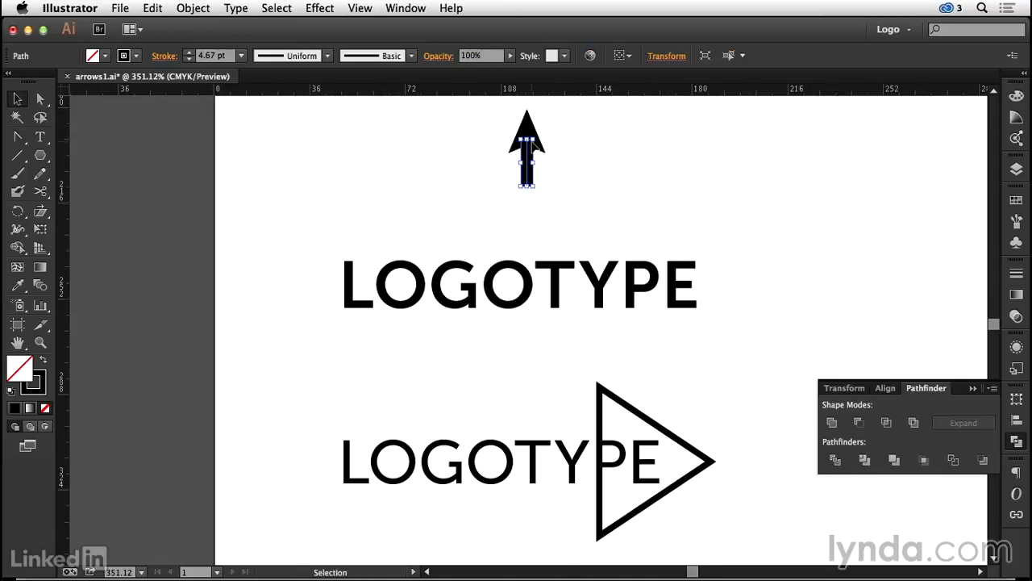
# - Make a copy of the upward arrow rotated 90° around the anchor point at its lower end
pyautogui.press('r')
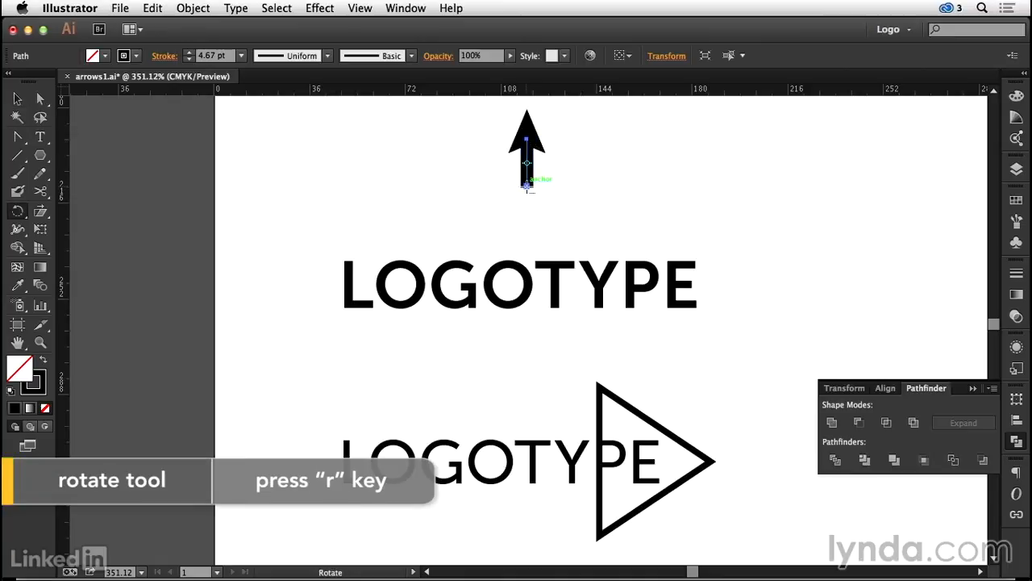
pyautogui.keyDown('alt'); pyautogui.click(528, 188); pyautogui.keyUp('alt')
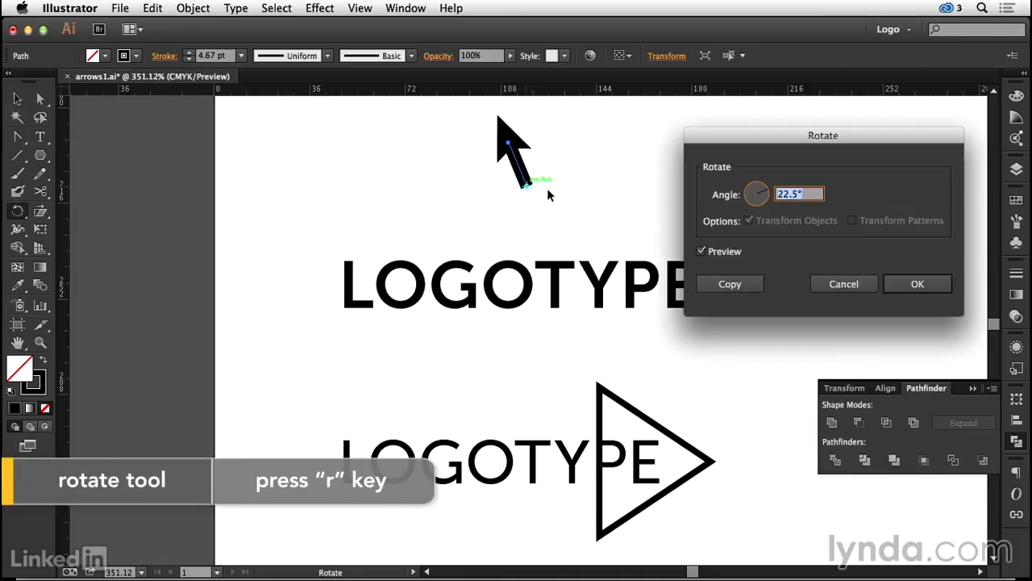
pyautogui.write('90')
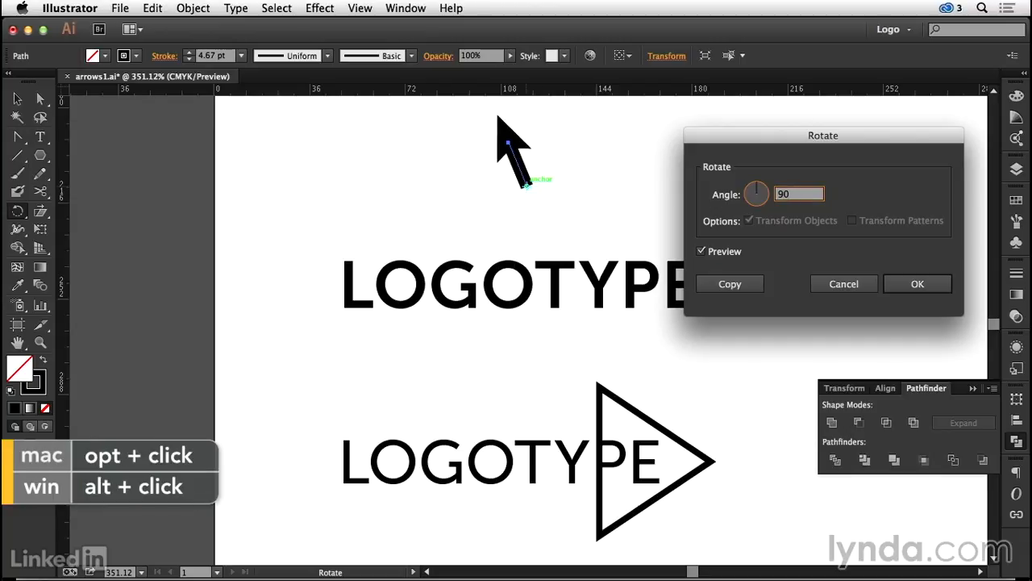
pyautogui.click(748, 282)
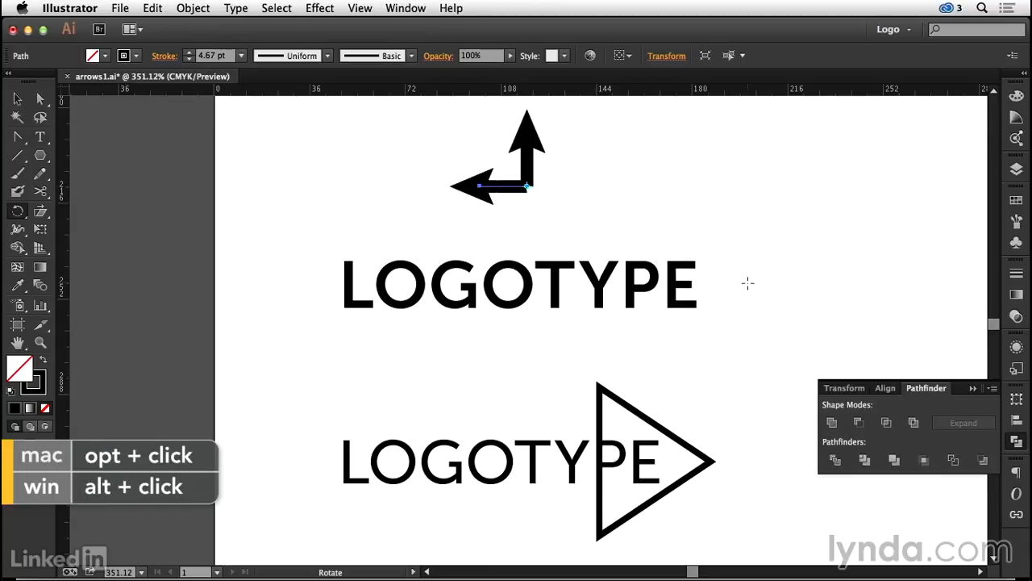
# - Repeat the rotated copy twice more so four arrows radiate from the shared centre point
pyautogui.click(193, 8)
pyautogui.moveTo(242, 27)
pyautogui.click(383, 30)
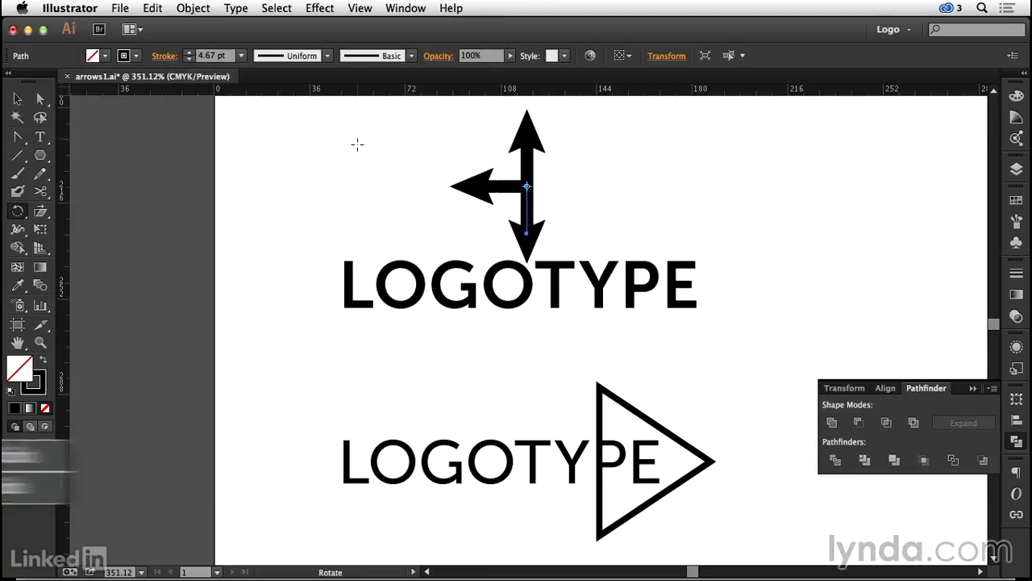
pyautogui.press('super+d')
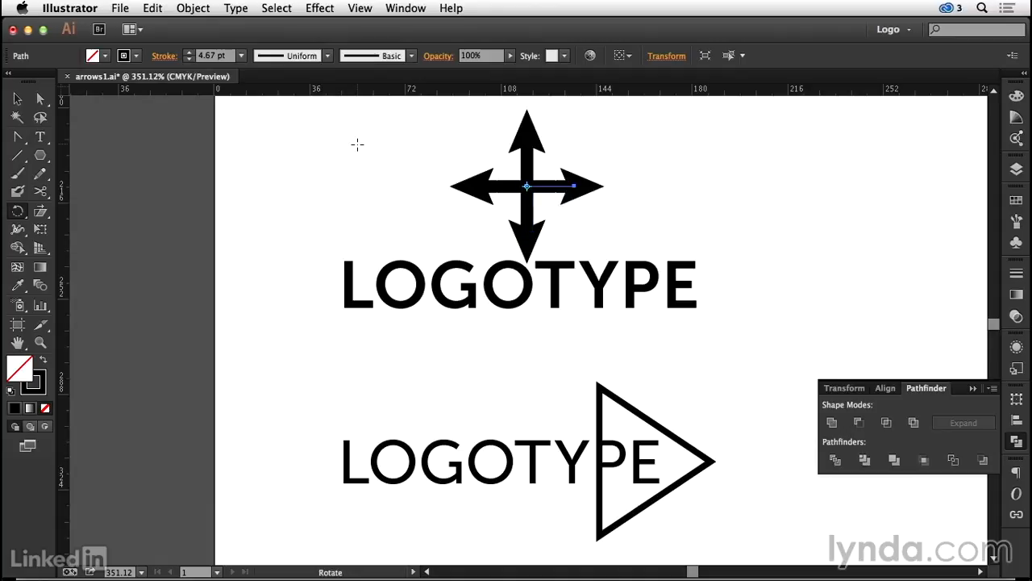
# - Group the four arrows and rotate the group about 45° so it forms an X above the bold LOGOTYPE
pyautogui.press('v')
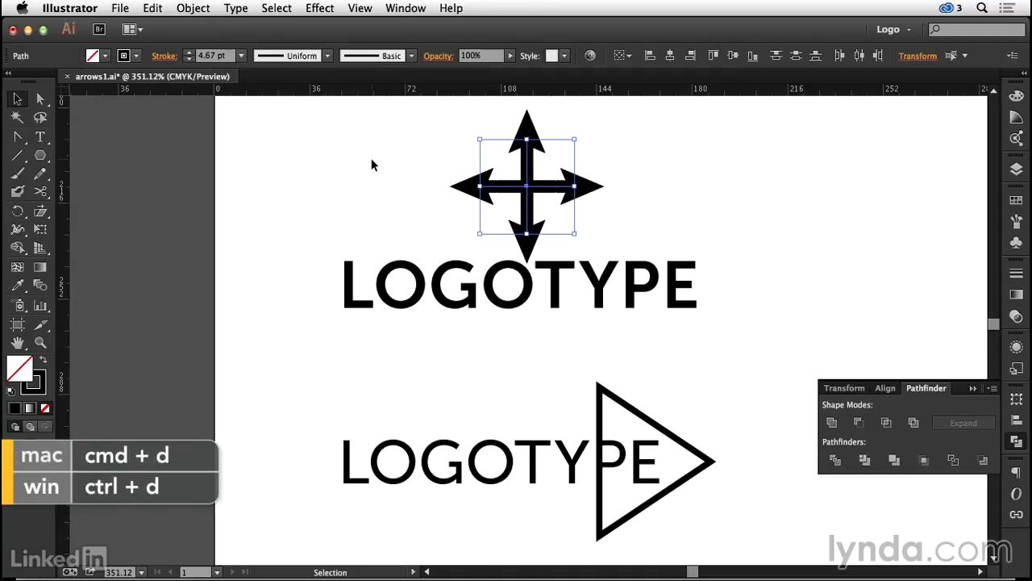
pyautogui.press('super+g')
pyautogui.moveTo(474, 136); pyautogui.dragTo(508, 118)
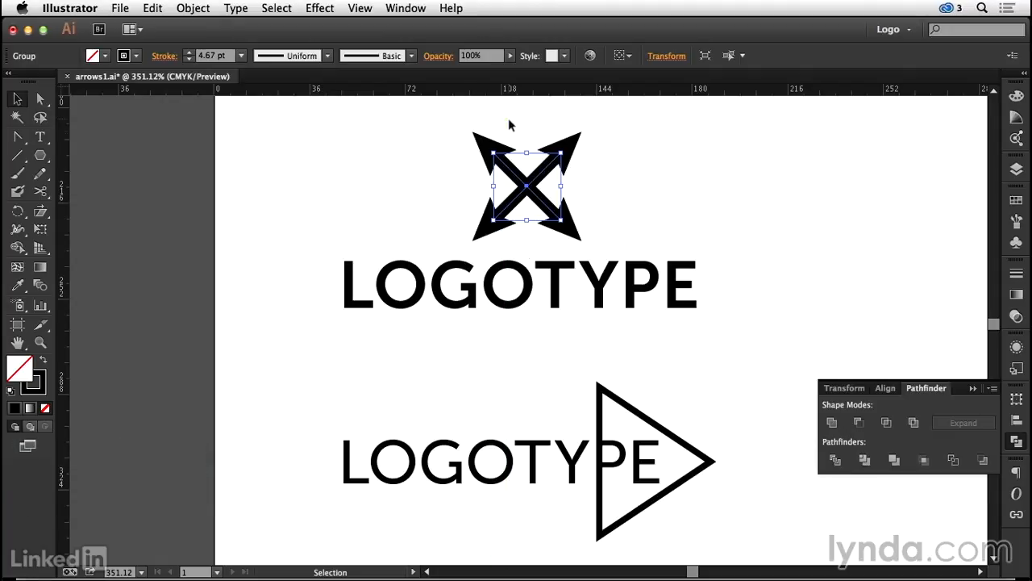
pyautogui.click(405, 200)
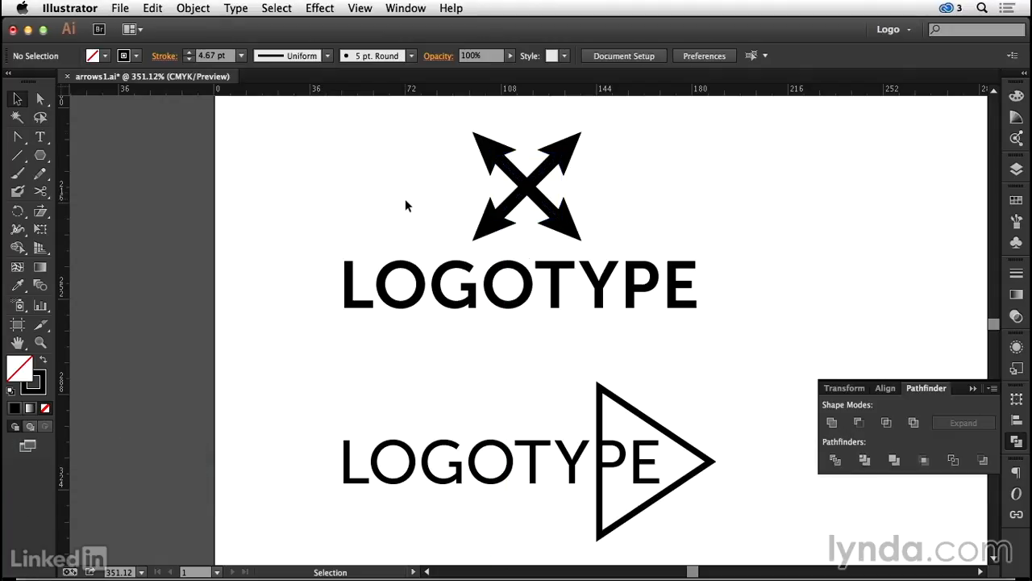
# - Duplicate the outlined triangle on the thin LOGOTYPE a short distance to the right so both triangles overlap
pyautogui.scroll(-3, 525, 258)
pyautogui.click(643, 295)
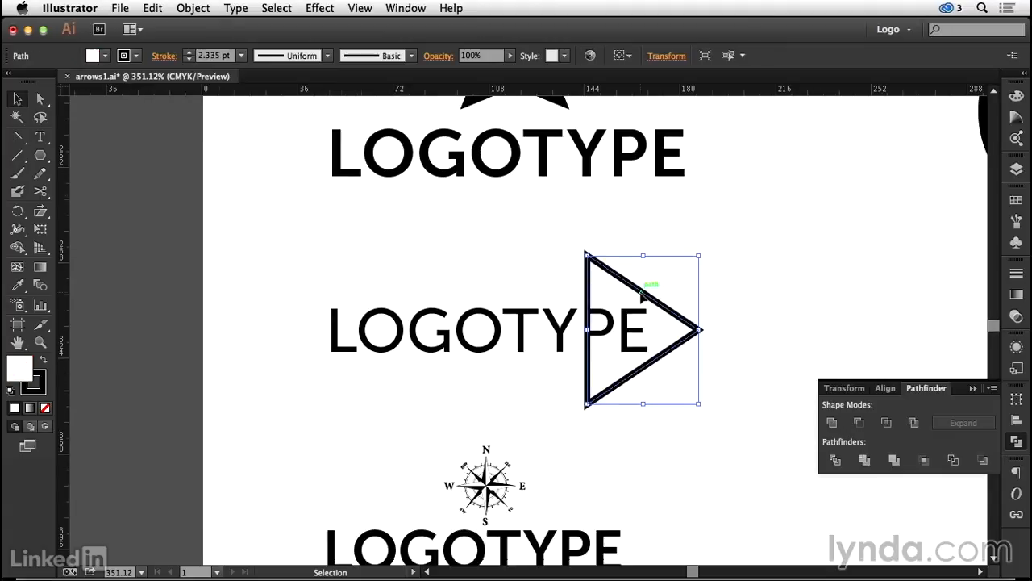
pyautogui.moveTo(643, 295); pyautogui.dragTo(679, 301)
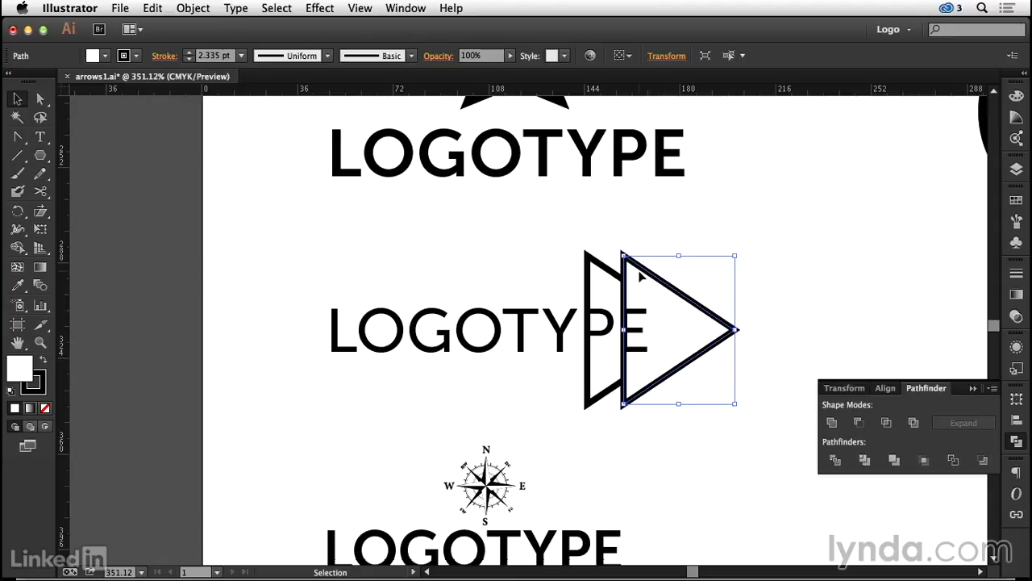
# - Using Draw Behind mode, draw a rectangle spanning the thin LOGOTYPE text directly behind it and fill it with white
pyautogui.moveTo(39, 155); pyautogui.dragTo(99, 151)
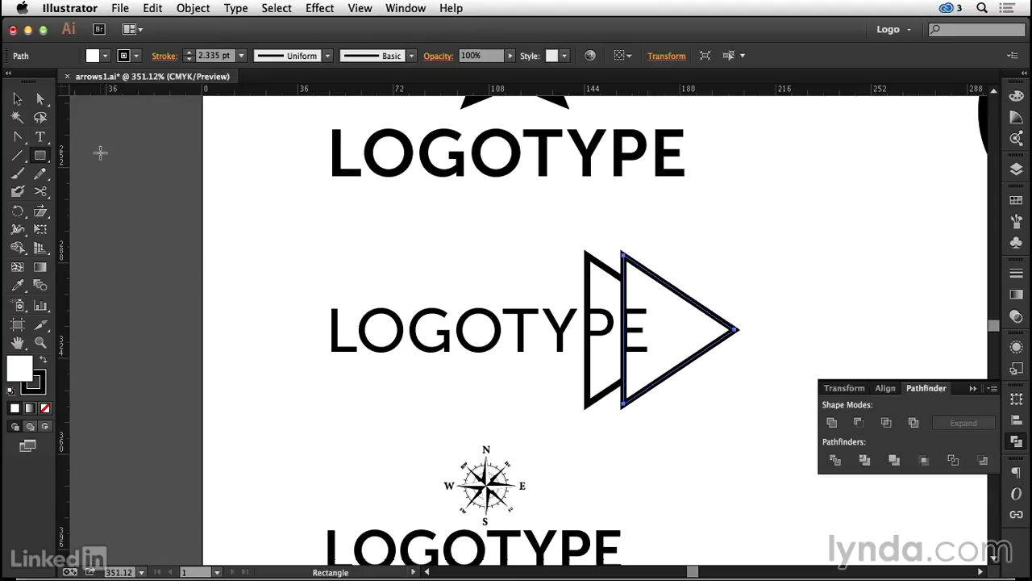
pyautogui.click(31, 428)
pyautogui.click(17, 99)
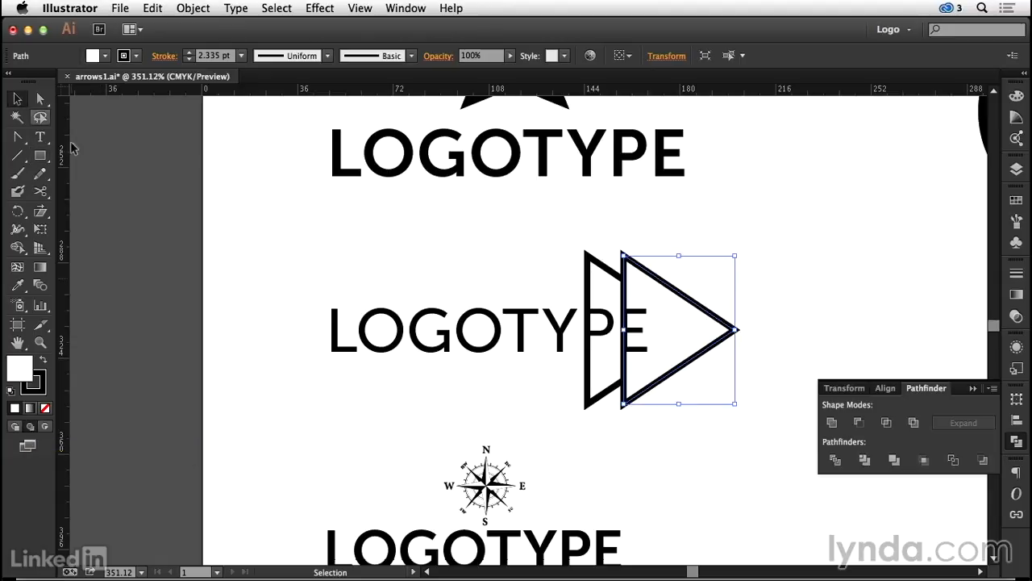
pyautogui.click(381, 329)
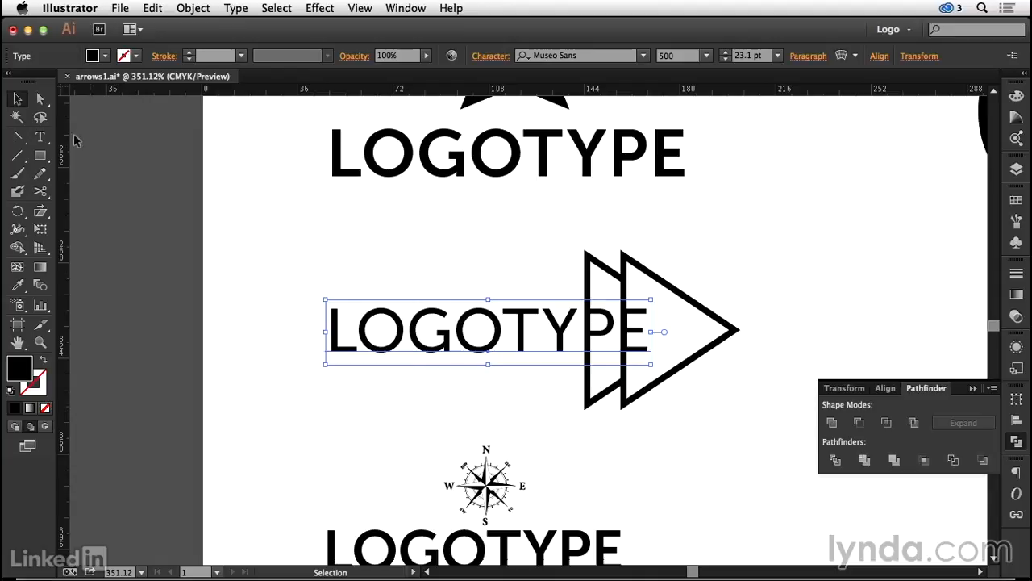
pyautogui.click(46, 158)
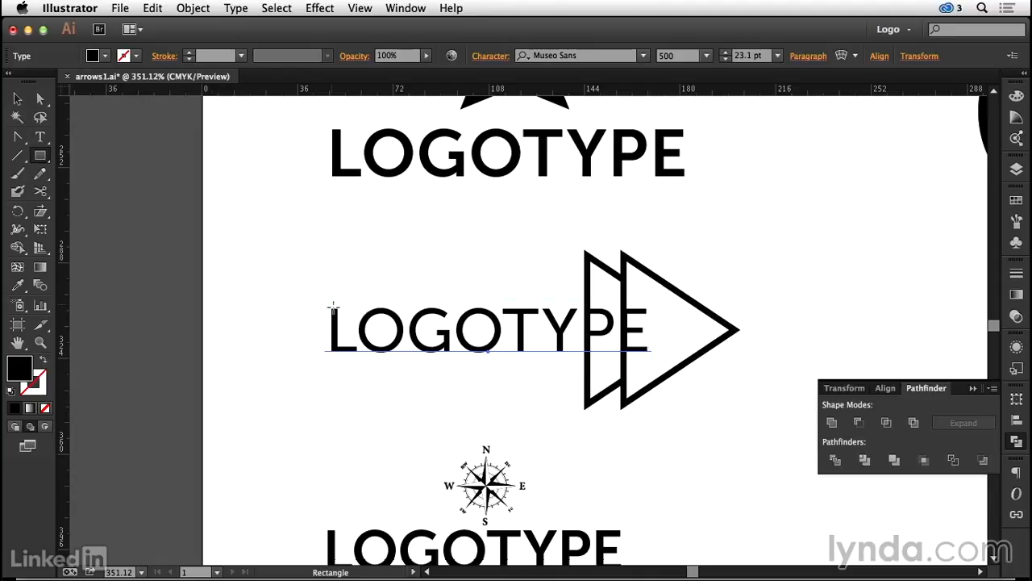
pyautogui.moveTo(326, 306); pyautogui.dragTo(649, 356)
pyautogui.press('v')
pyautogui.click(93, 55)
pyautogui.click(33, 81)
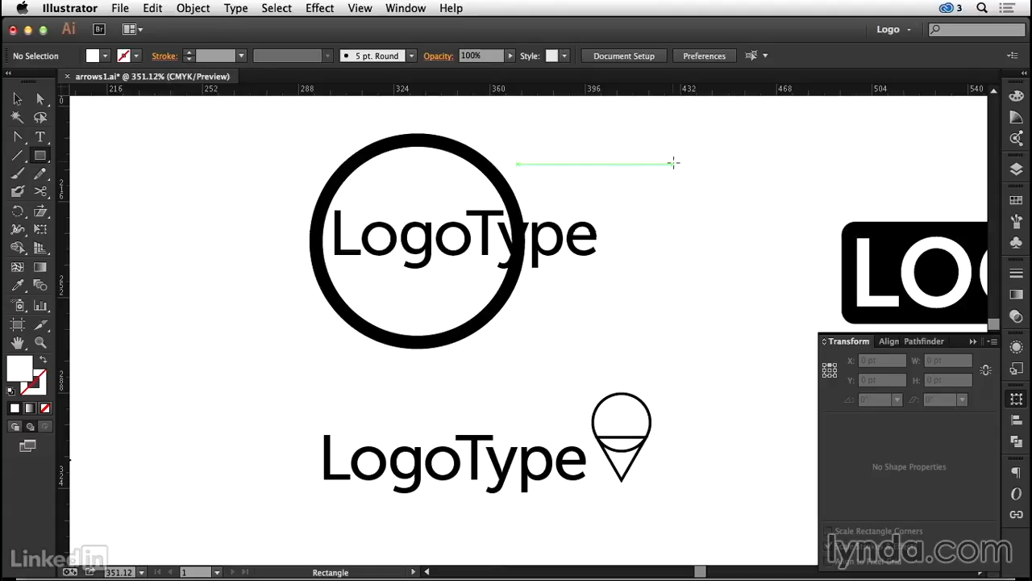
# - Cut the thick circle above and below the y of LogoType with the Scissors tool and delete the segment between the cuts
pyautogui.press('v')
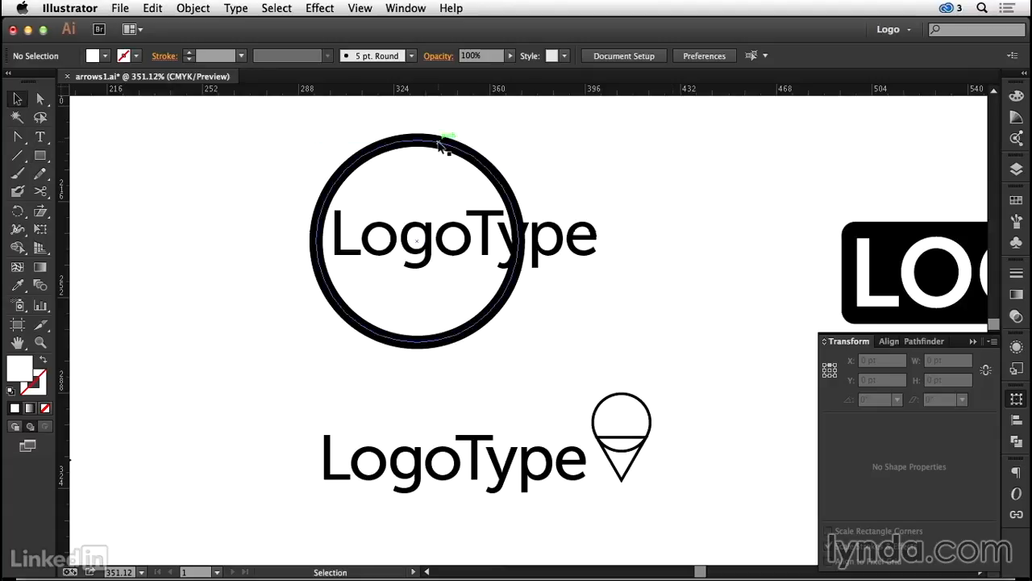
pyautogui.click(442, 147)
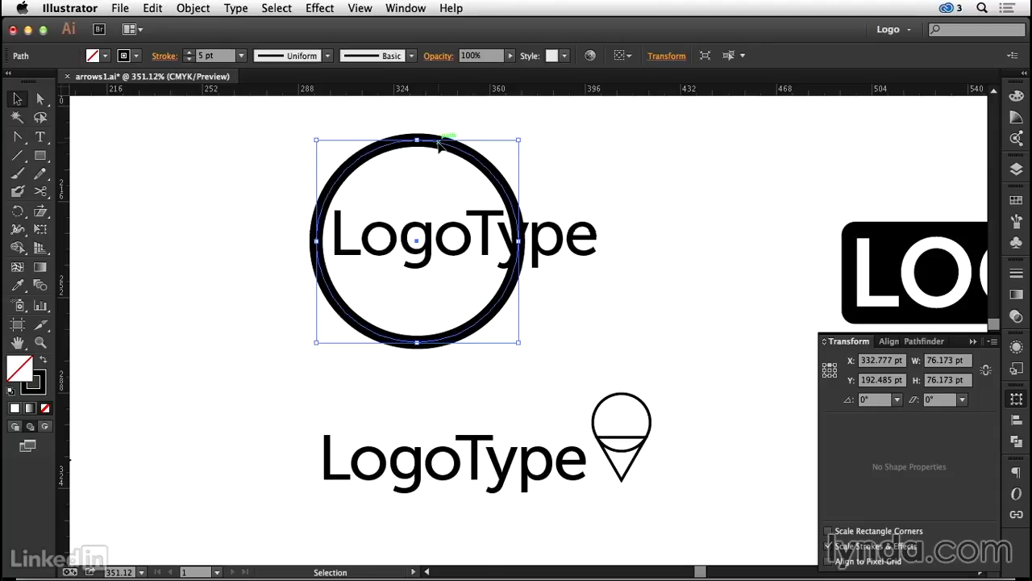
pyautogui.press('c')
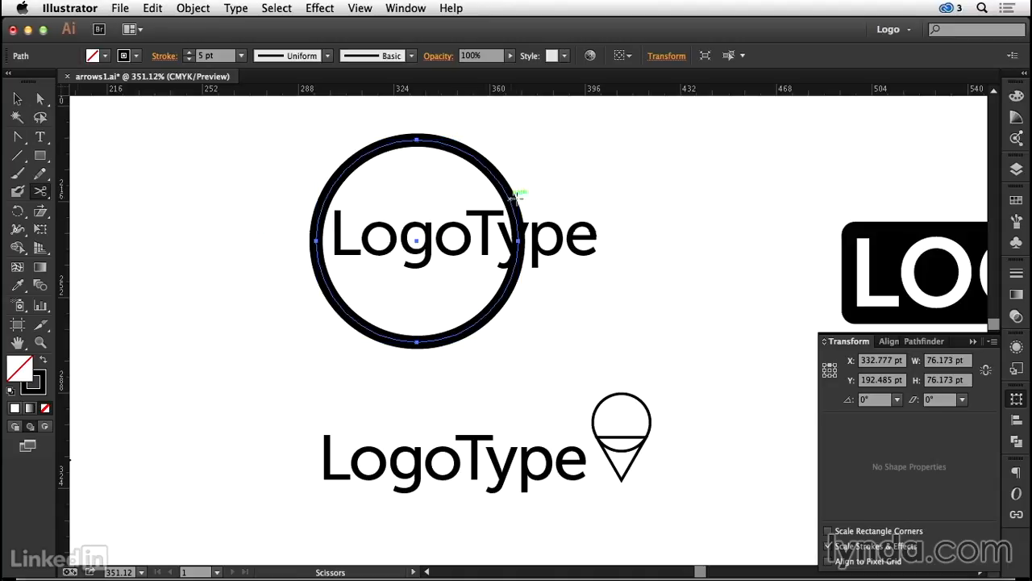
pyautogui.click(511, 199)
pyautogui.click(511, 276)
pyautogui.press('v')
pyautogui.click(517, 229)
pyautogui.press('Delete')
# - Add the Arrow 7 arrowhead to the end point of the open circle and set its scale to 30%
pyautogui.click(489, 165)
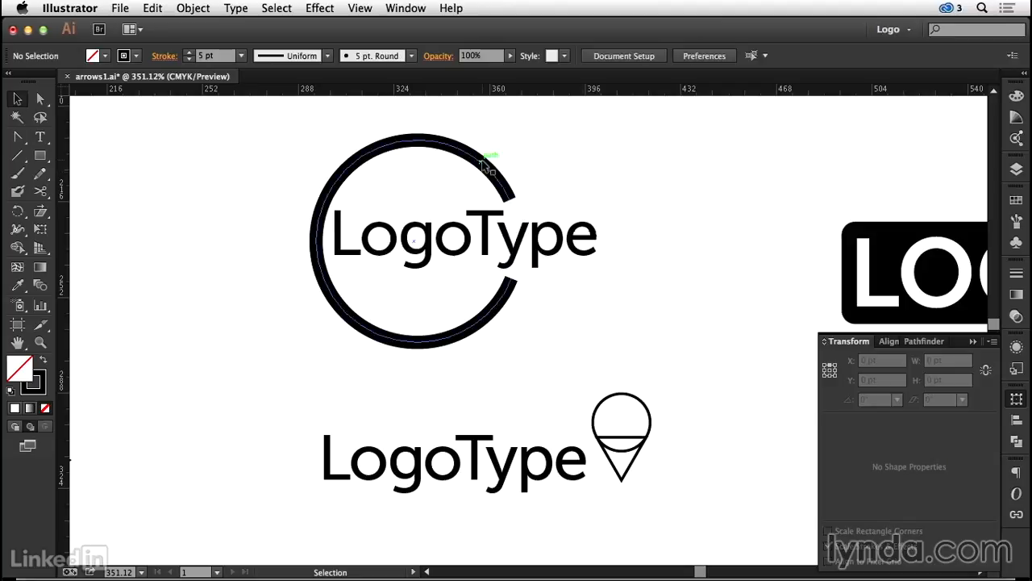
pyautogui.click(165, 56)
pyautogui.click(150, 215)
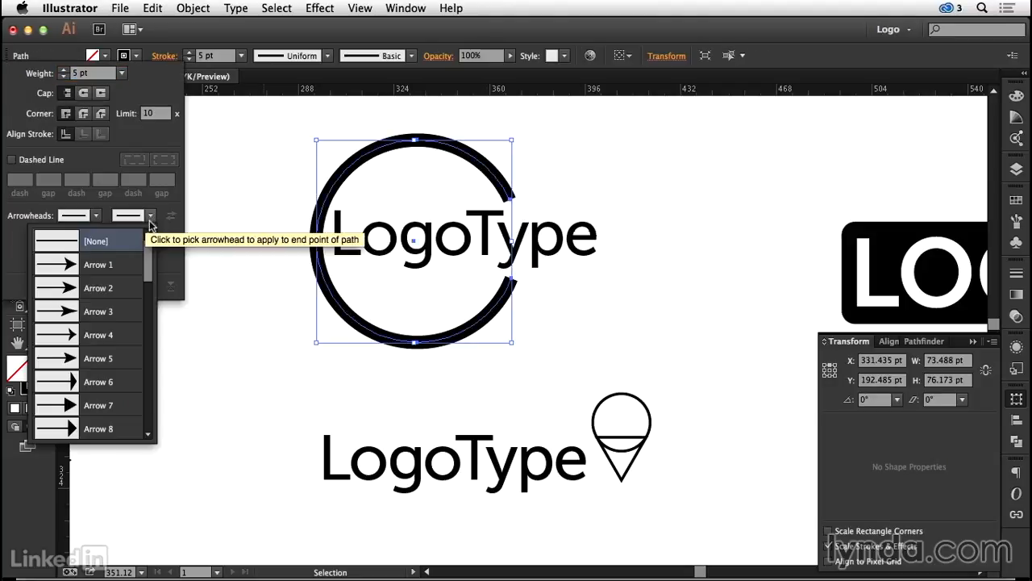
pyautogui.click(112, 405)
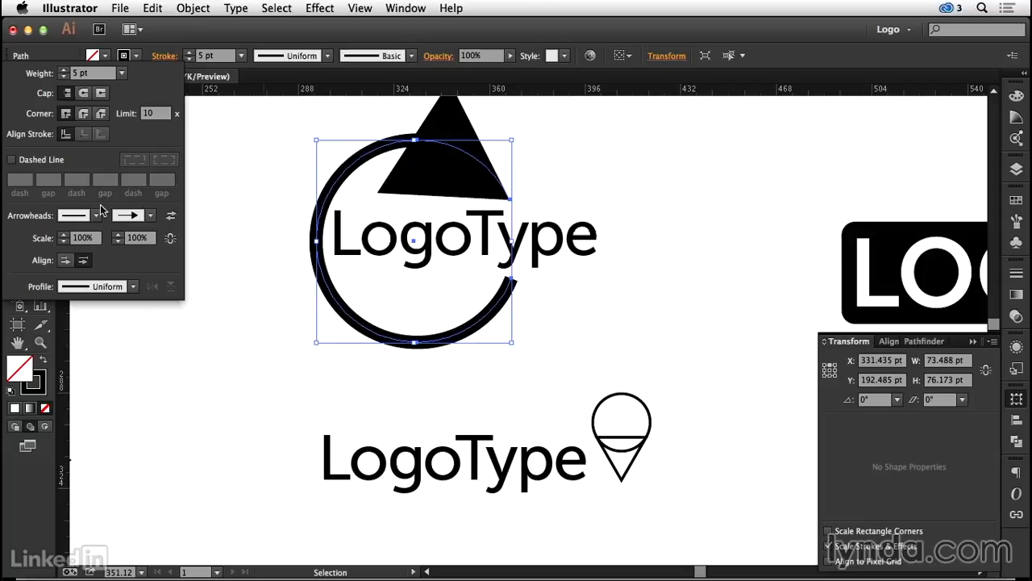
pyautogui.moveTo(136, 240); pyautogui.dragTo(126, 240)
pyautogui.write('3')
pyautogui.press('Tab')
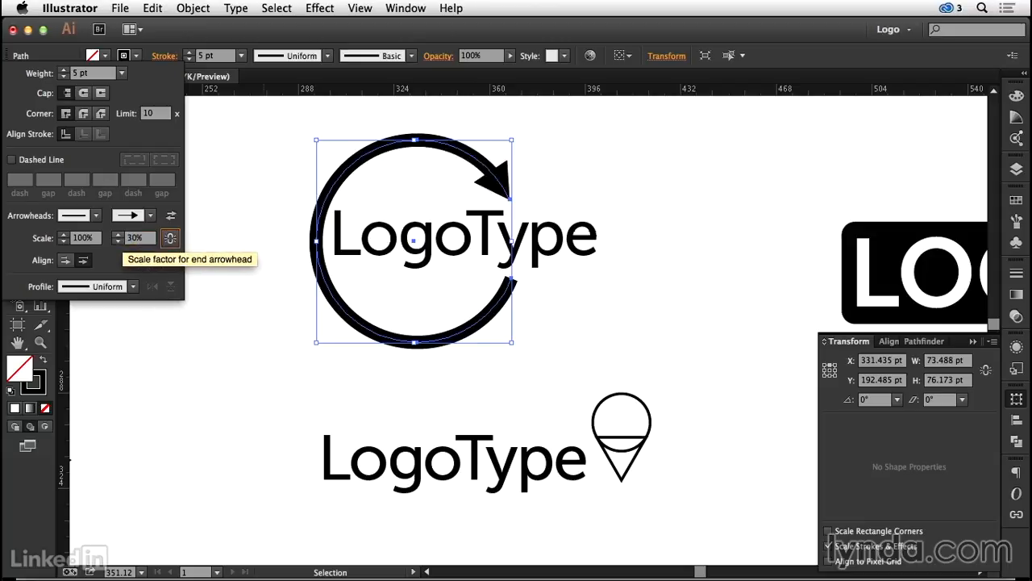
pyautogui.click(588, 171)
pyautogui.click(588, 171)
# - Unite the small circle and the triangle beside the second LogoType into one map-pin outline with Pathfinder
pyautogui.scroll(-4, 617, 219)
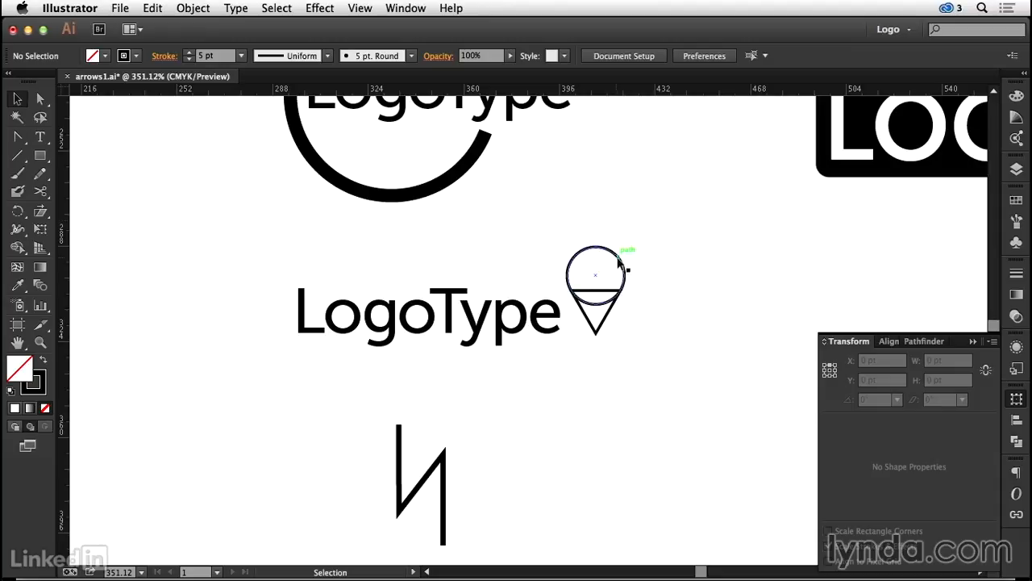
pyautogui.moveTo(574, 233); pyautogui.dragTo(632, 291)
pyautogui.click(1014, 439)
pyautogui.click(832, 422)
pyautogui.click(81, 186)
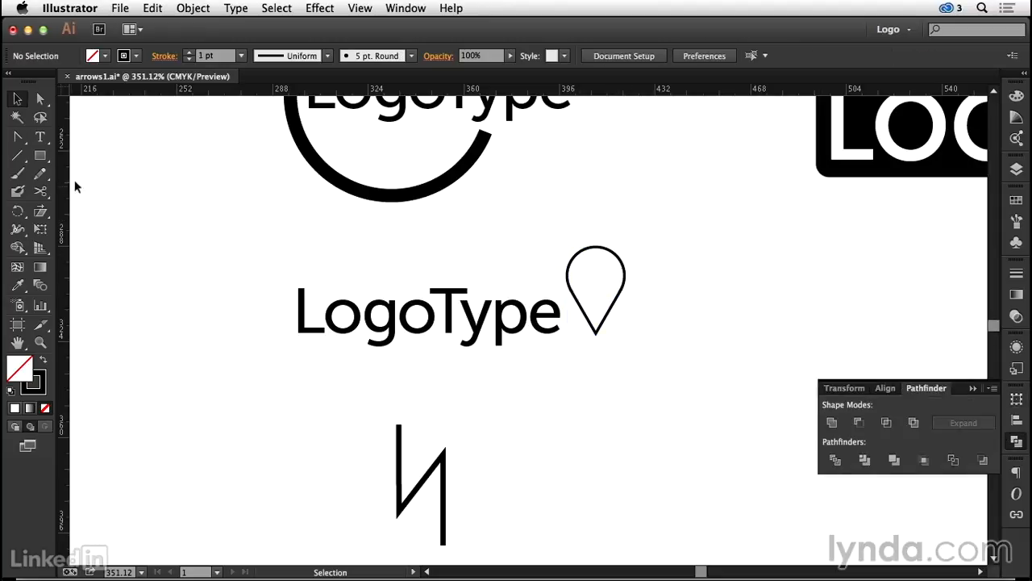
# - Draw a small circle centred in the map pin's round head and swap its fill and stroke to make it solid black
pyautogui.moveTo(40, 155); pyautogui.dragTo(102, 191)
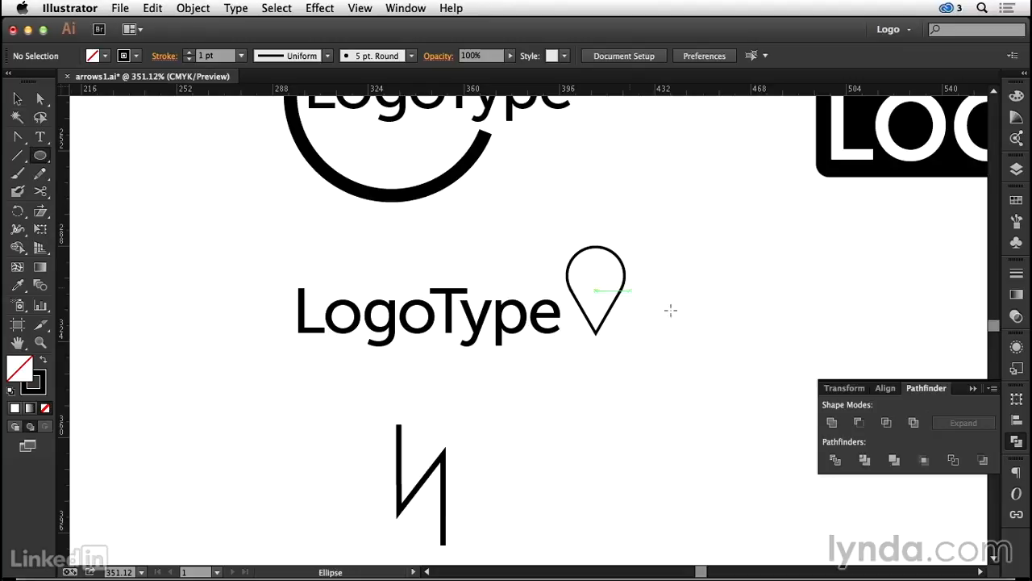
pyautogui.moveTo(596, 274); pyautogui.dragTo(613, 290)
pyautogui.click(43, 360)
pyautogui.click(17, 98)
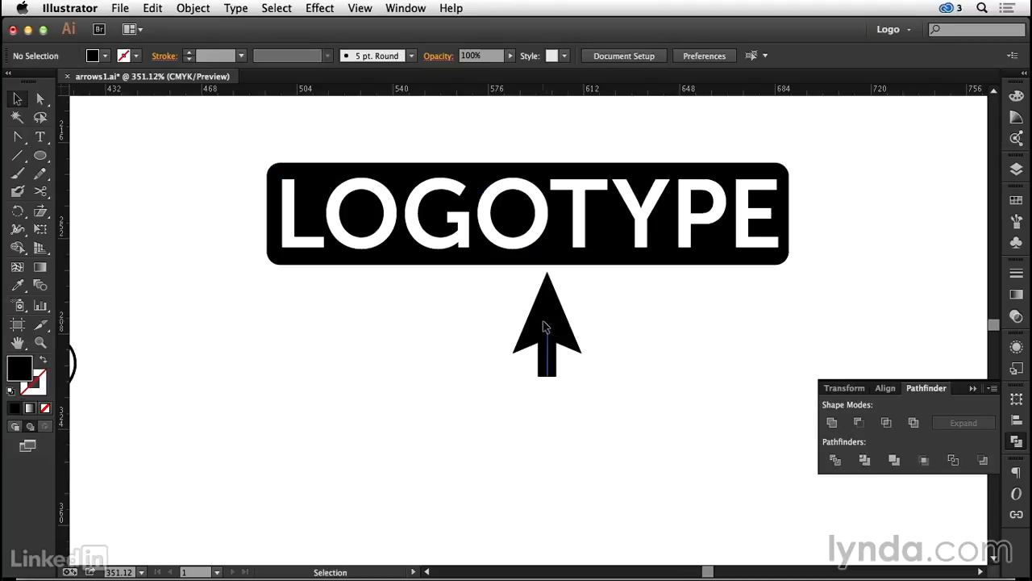
# - Rotate the arrow below the black LOGOTYPE badge by 22.5° so it resembles a mouse cursor
pyautogui.click(545, 347)
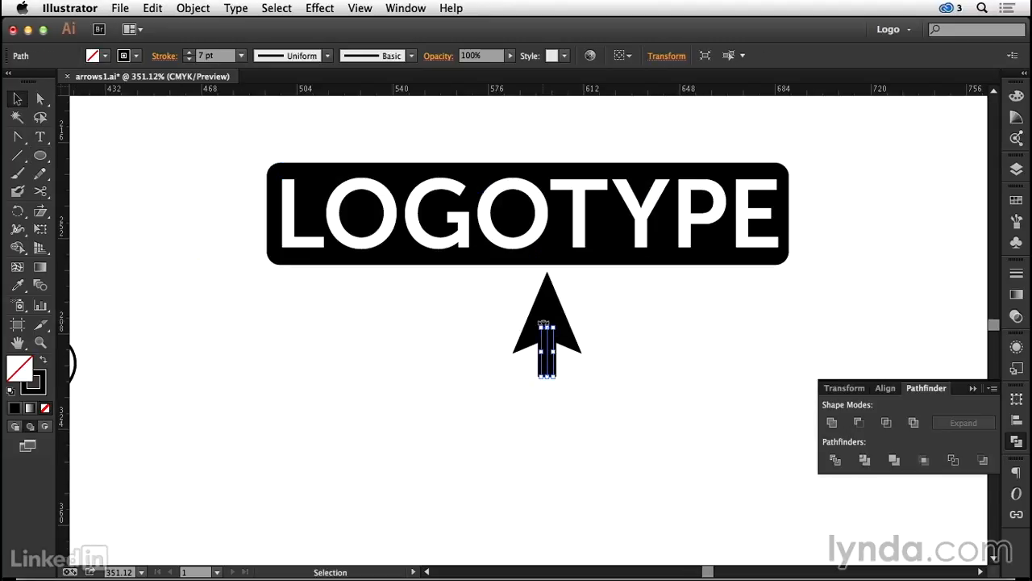
pyautogui.press('r')
pyautogui.press('Return')
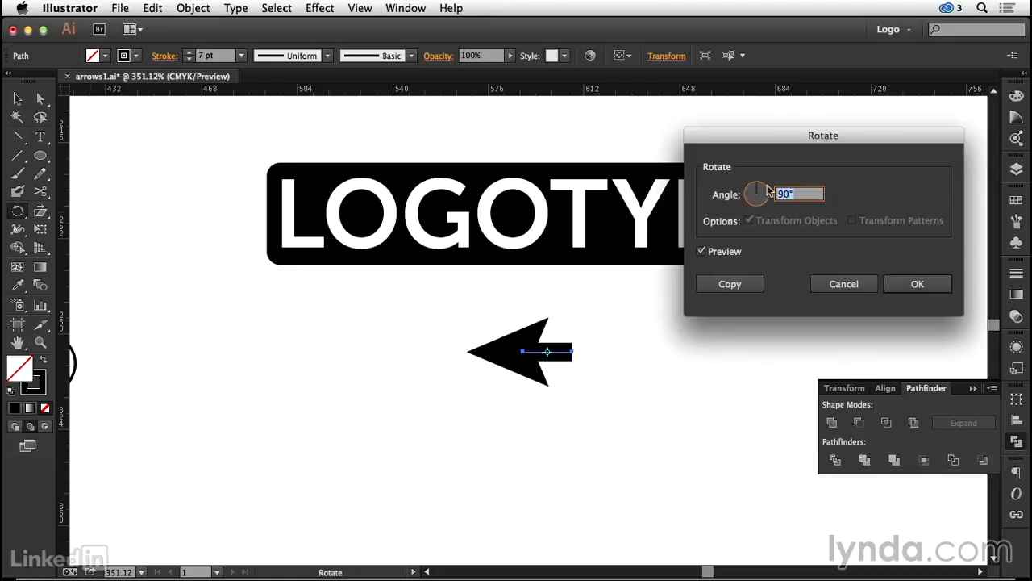
pyautogui.write('22.5')
pyautogui.press('Tab')
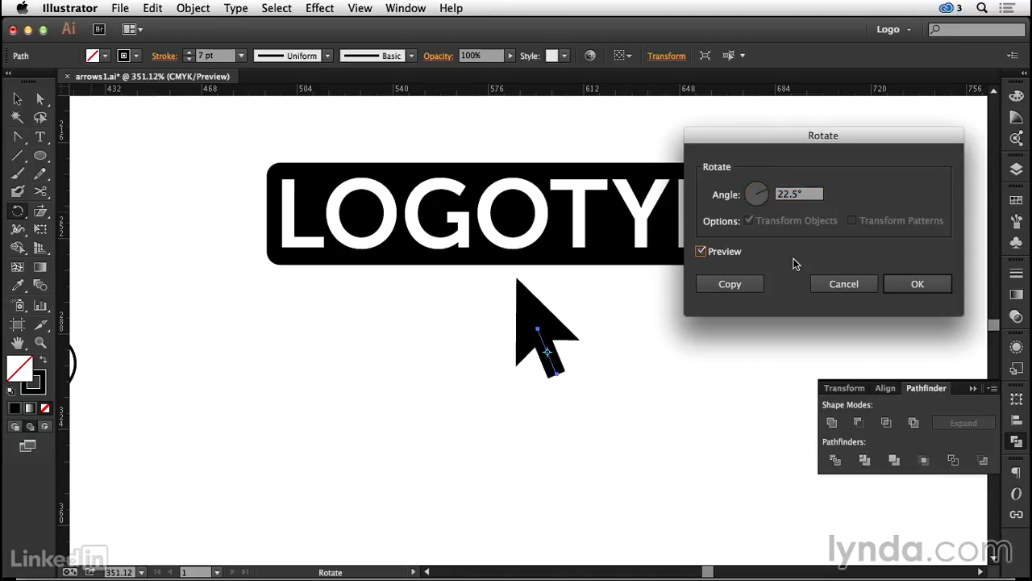
pyautogui.click(913, 283)
# - Outline the rotated arrow's stroke and unite its head and shaft into a single shape
pyautogui.click(193, 8)
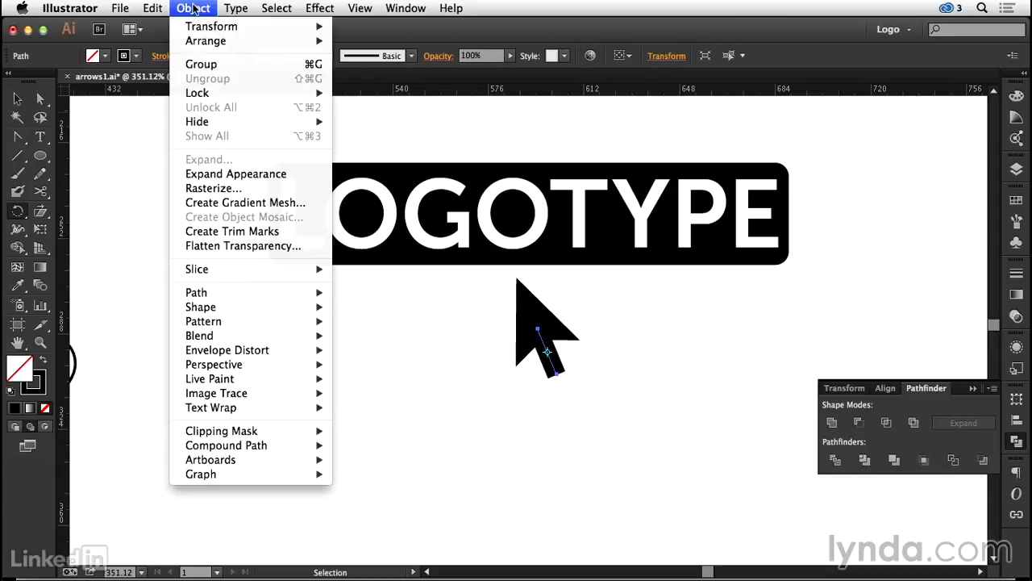
pyautogui.moveTo(266, 292)
pyautogui.click(379, 331)
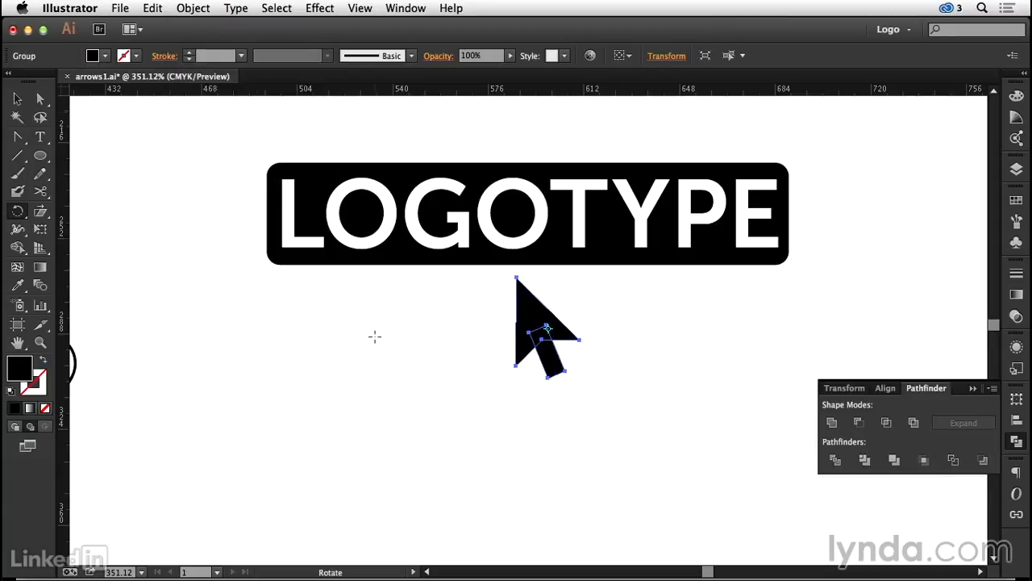
pyautogui.click(832, 422)
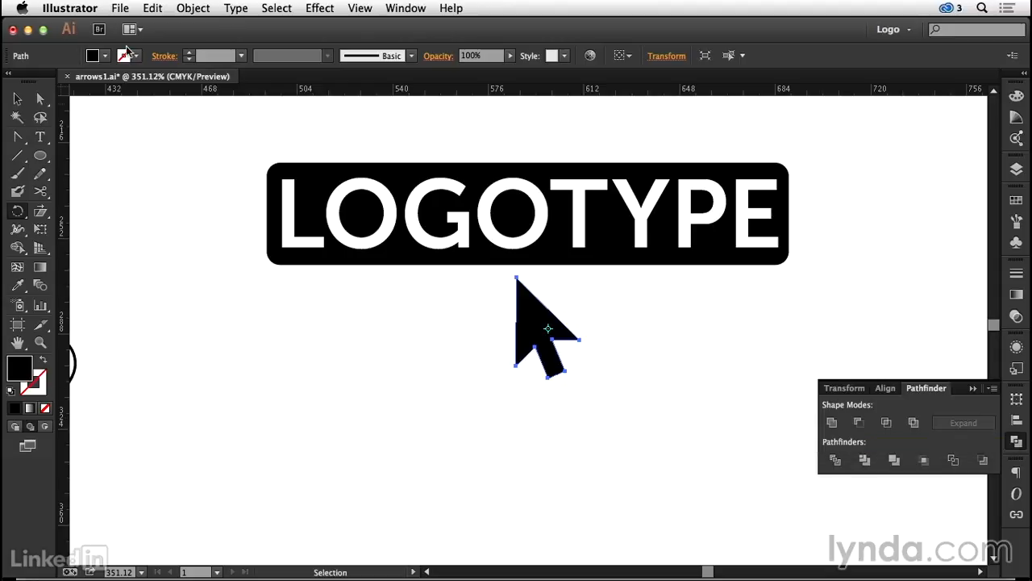
# - Give the united cursor arrow below the badge a white stroke
pyautogui.click(123, 56)
pyautogui.click(33, 82)
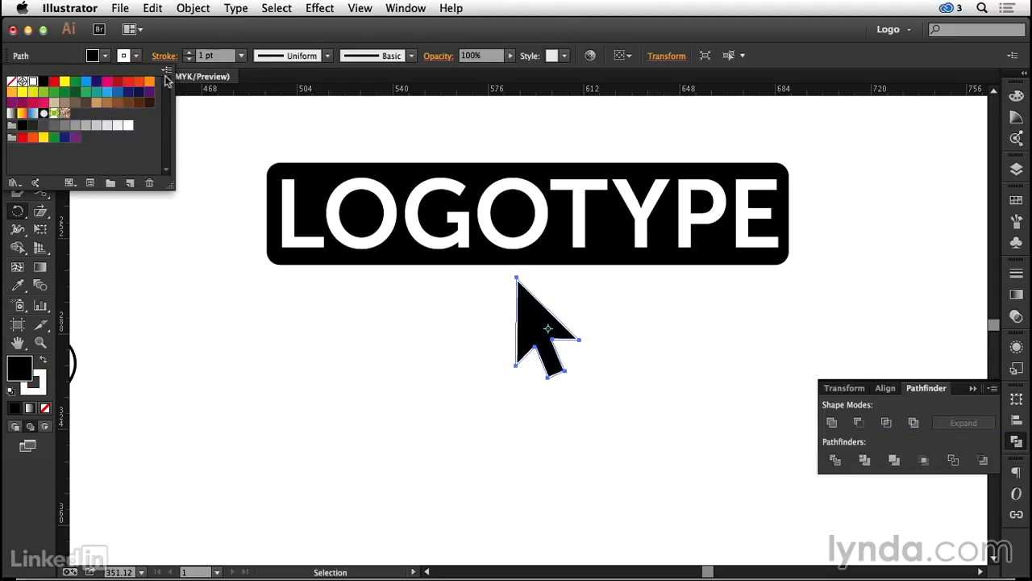
pyautogui.click(20, 98)
# - Align the cursor arrow's tip and lower-left anchor points horizontally to the left to straighten its left edge
pyautogui.press('super+space')
pyautogui.moveTo(475, 270); pyautogui.dragTo(631, 411)
pyautogui.press('a')
pyautogui.click(258, 177)
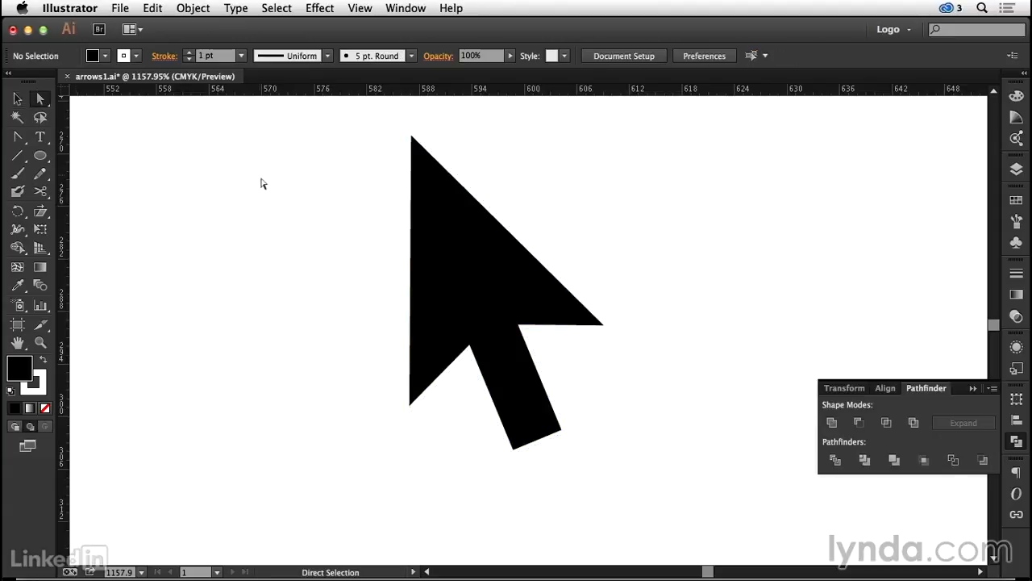
pyautogui.click(408, 268)
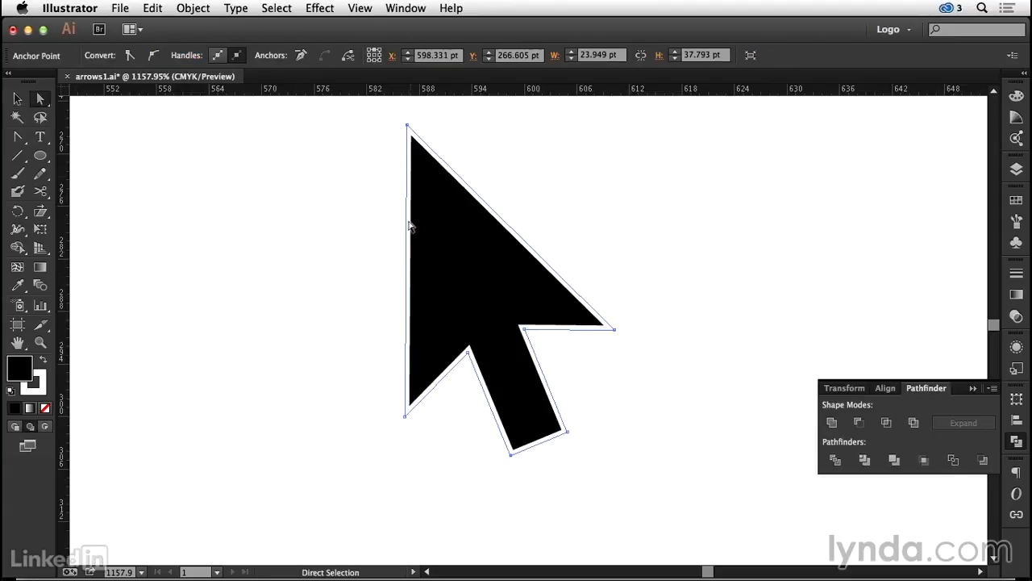
pyautogui.click(407, 126)
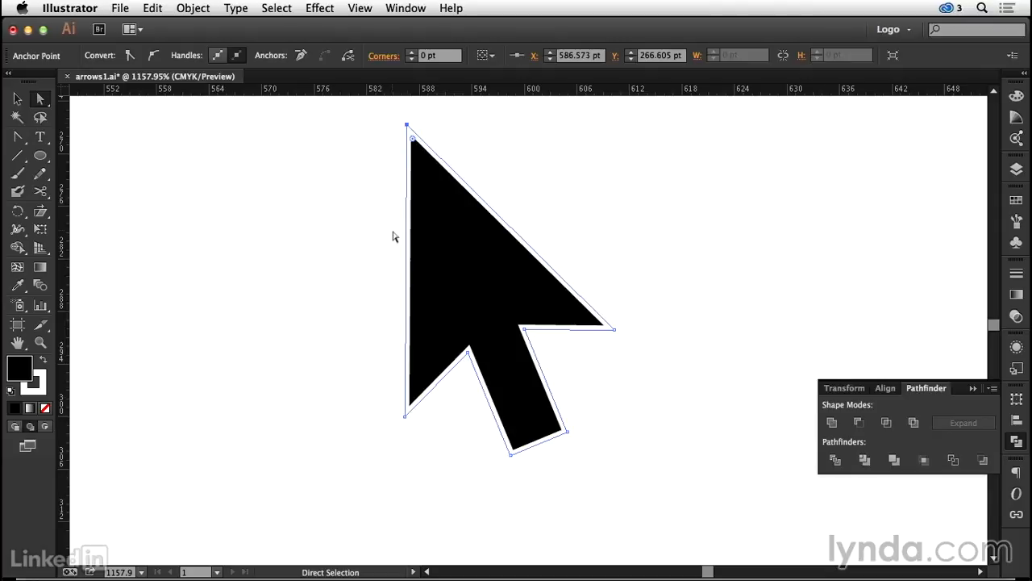
pyautogui.keyDown('shift'); pyautogui.click(406, 419); pyautogui.keyUp('shift')
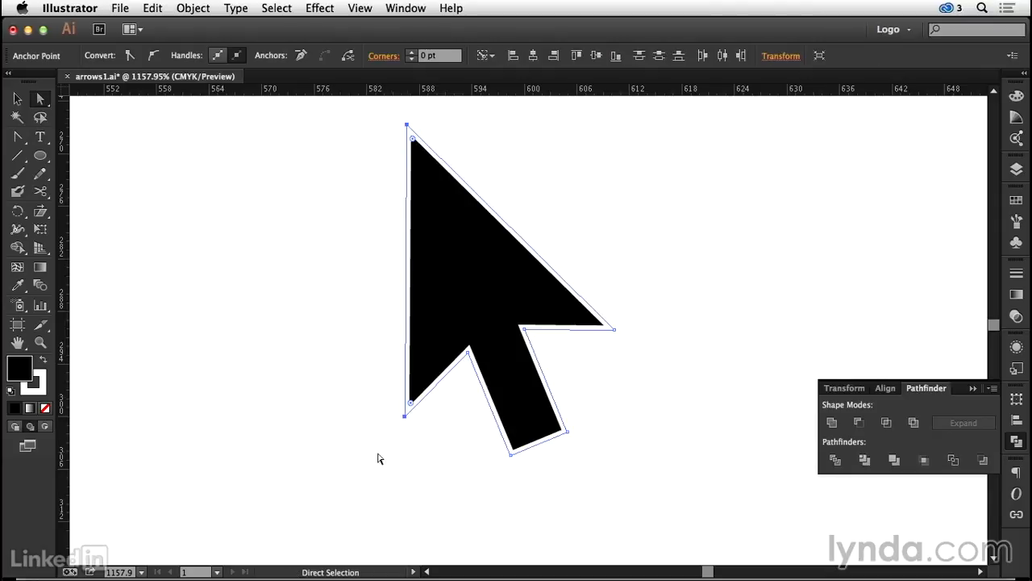
pyautogui.click(486, 55)
pyautogui.click(504, 78)
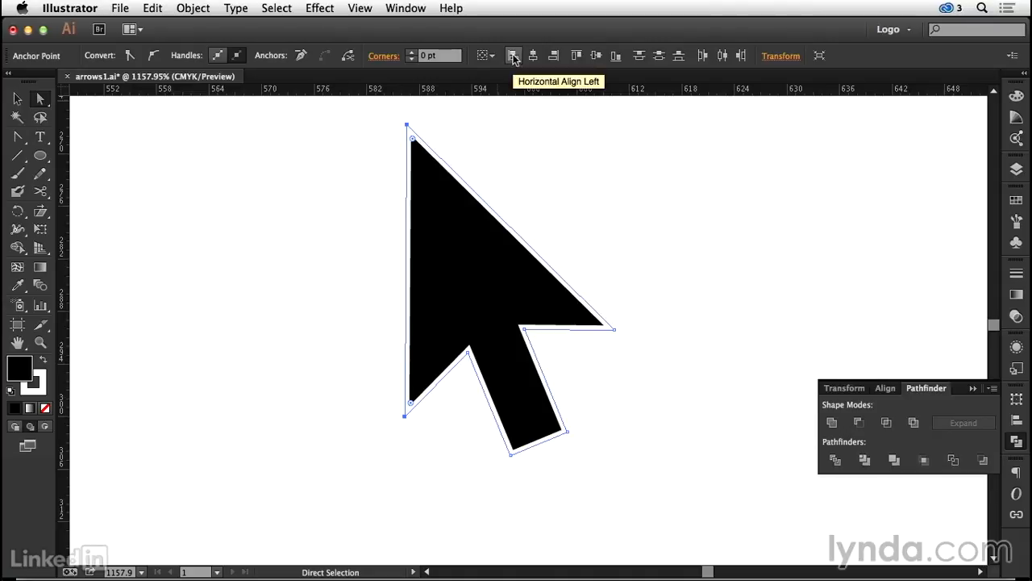
pyautogui.click(512, 57)
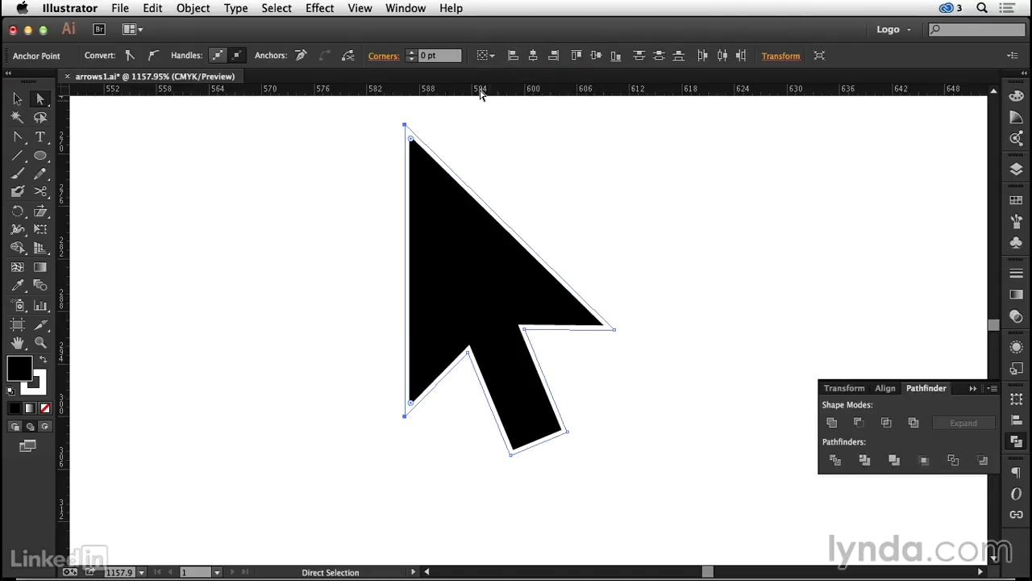
# - Move the cursor arrow up so its tip overlaps the black badge between the second O and the T of LOGOTYPE
pyautogui.moveTo(488, 288); pyautogui.dragTo(543, 206)
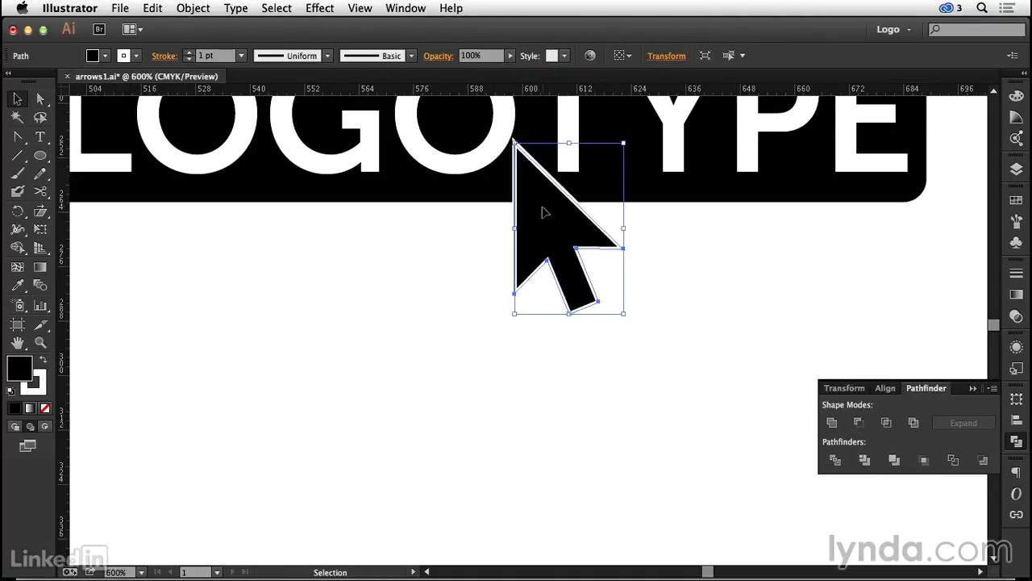
pyautogui.click(441, 305)
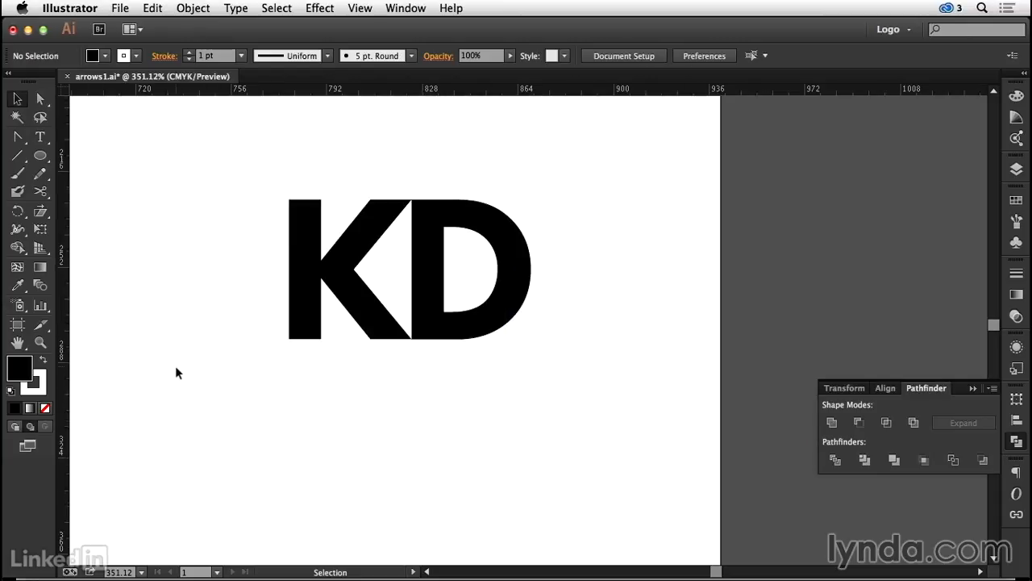
# - Fill the white triangle between the K and D with red
pyautogui.click(39, 98)
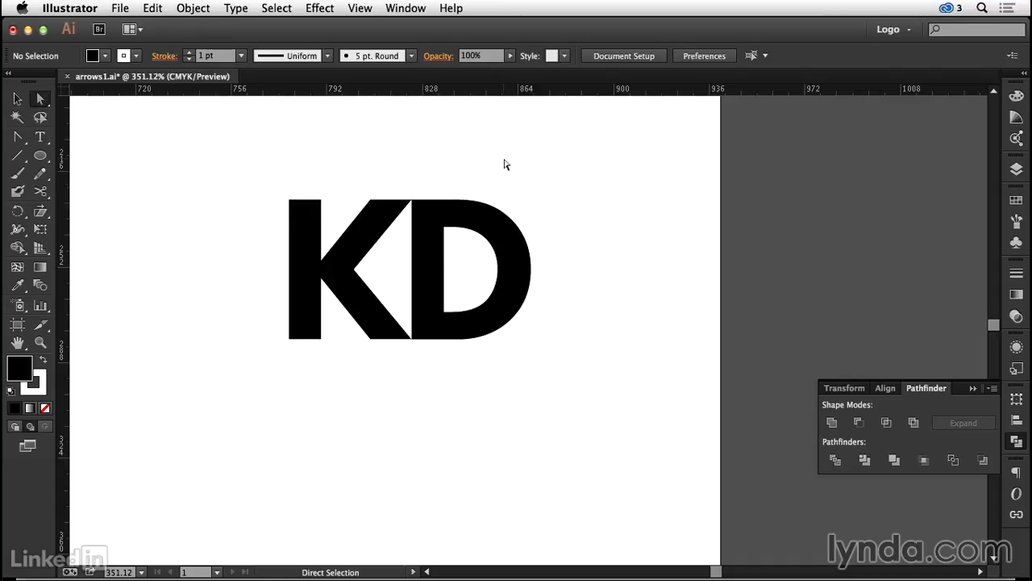
pyautogui.click(396, 250)
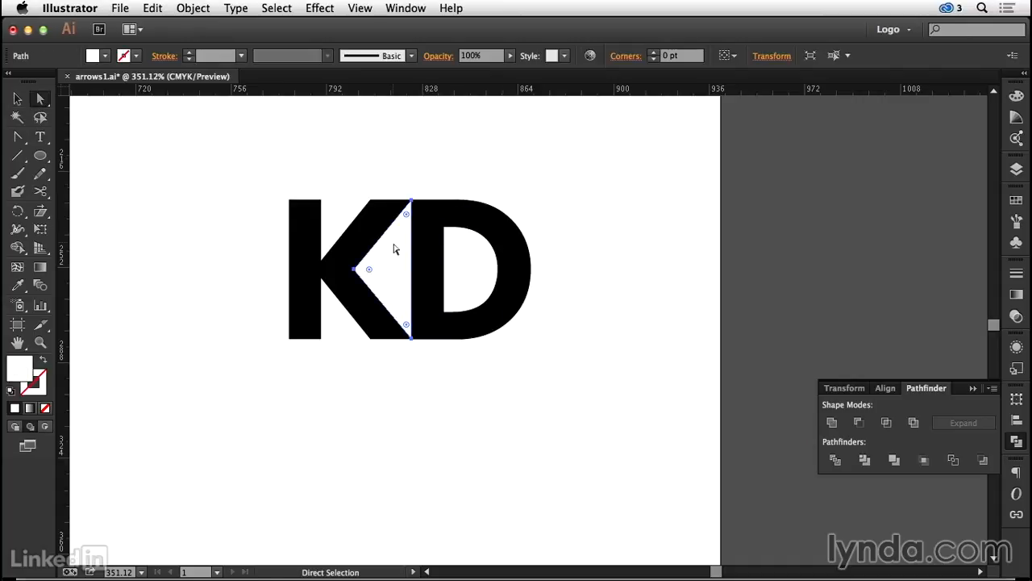
pyautogui.click(104, 55)
pyautogui.click(55, 88)
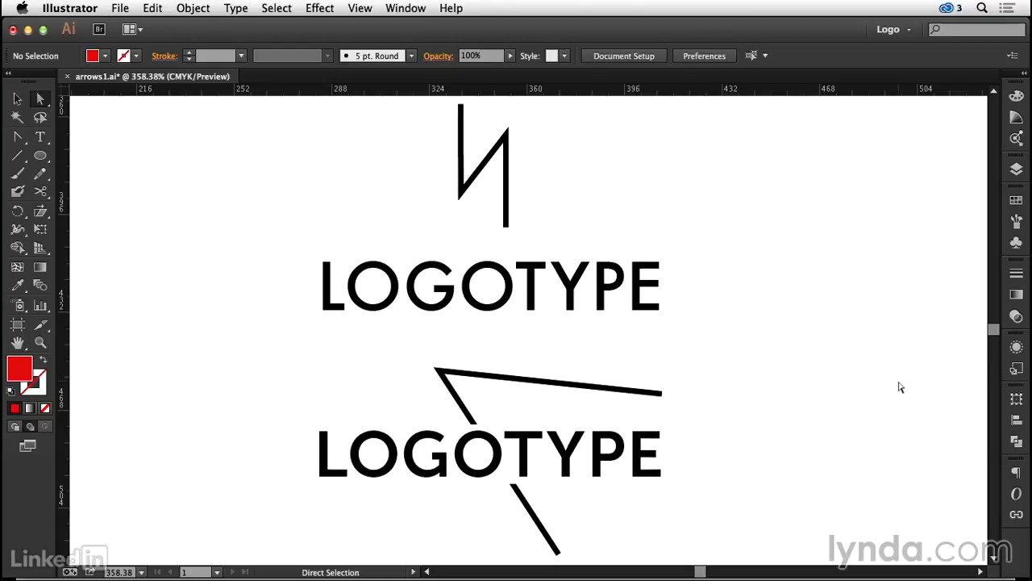
# - Apply the Arrow 7 arrowhead to the end points of the zigzag path and the angled path around the LOGOTYPE texts
pyautogui.click(17, 99)
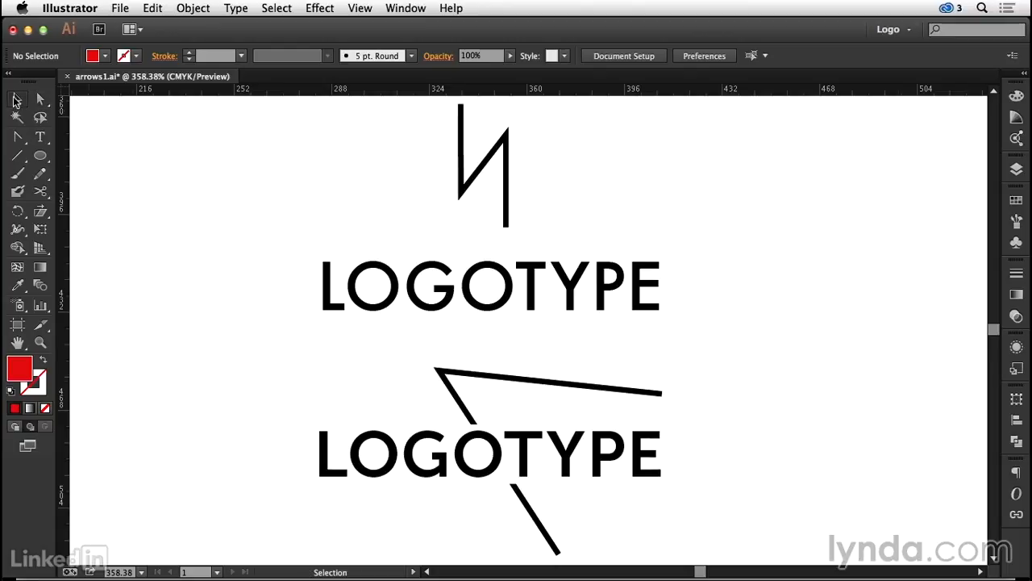
pyautogui.click(461, 153)
pyautogui.keyDown('shift'); pyautogui.click(491, 377); pyautogui.keyUp('shift')
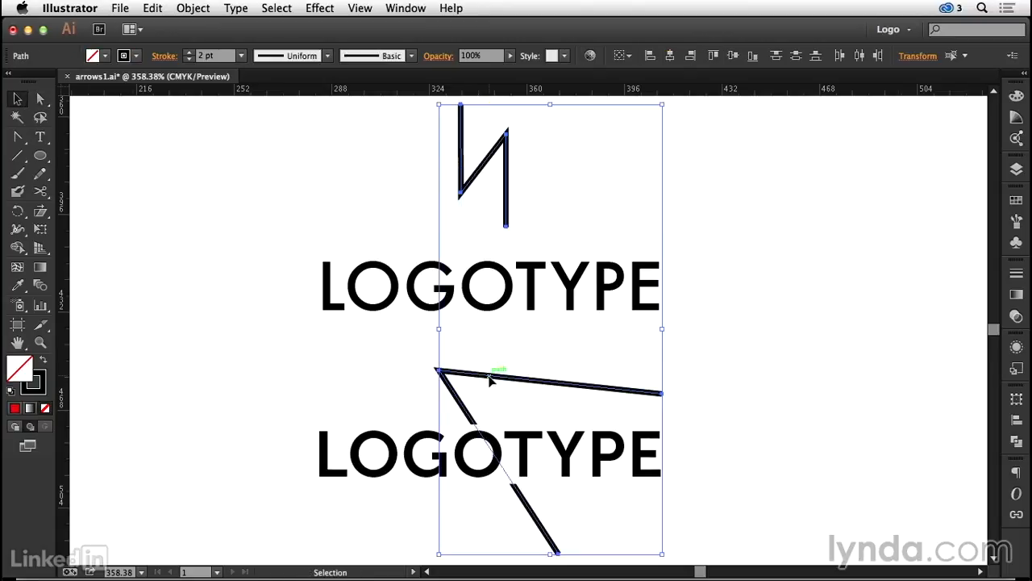
pyautogui.click(164, 56)
pyautogui.click(150, 215)
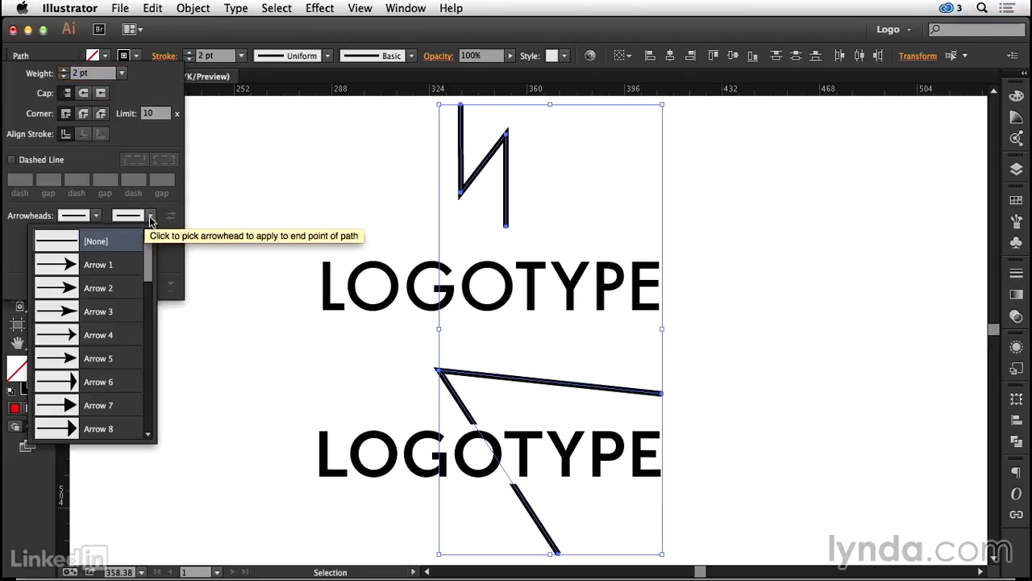
pyautogui.click(121, 405)
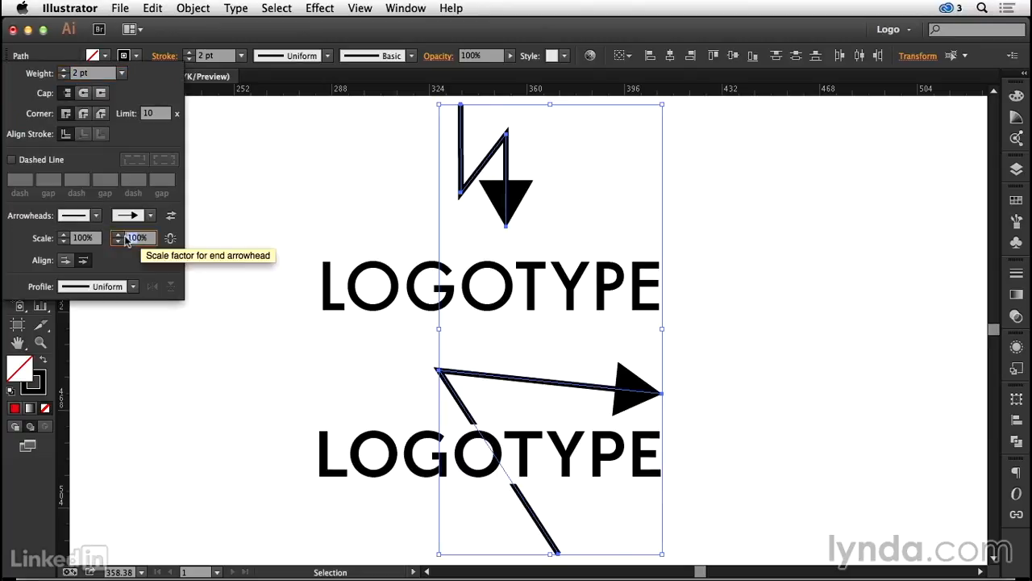
# - Scale the end arrowheads of both paths to 70%
pyautogui.click(153, 237)
pyautogui.write('70')
pyautogui.press('Tab')
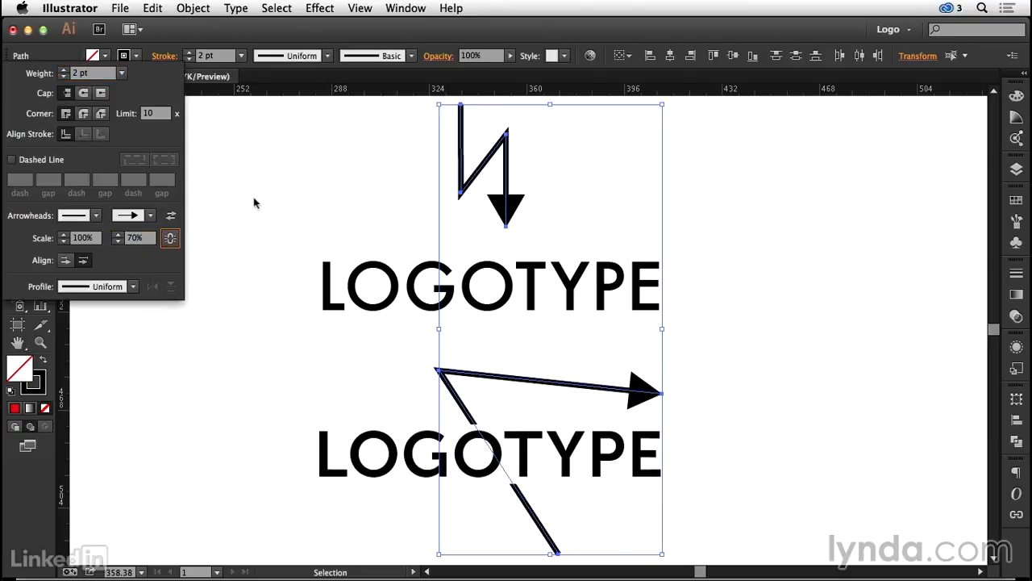
pyautogui.click(283, 190)
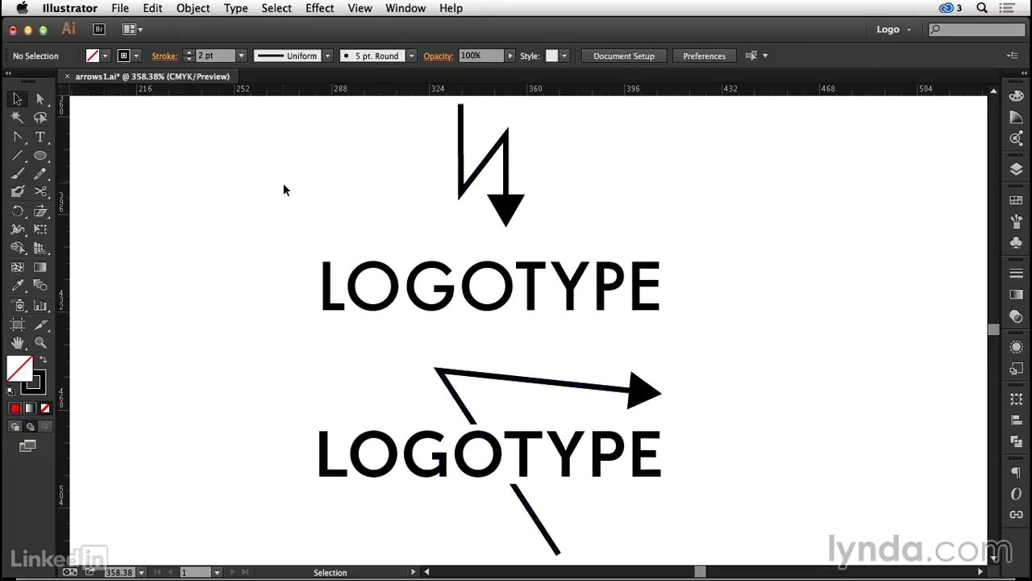
# - Widen the upper start of the zigzag arrow with the Width tool to about 6.5 pt so its stroke tapers toward the first bend
pyautogui.moveTo(319, 109); pyautogui.dragTo(719, 318)
pyautogui.click(410, 175)
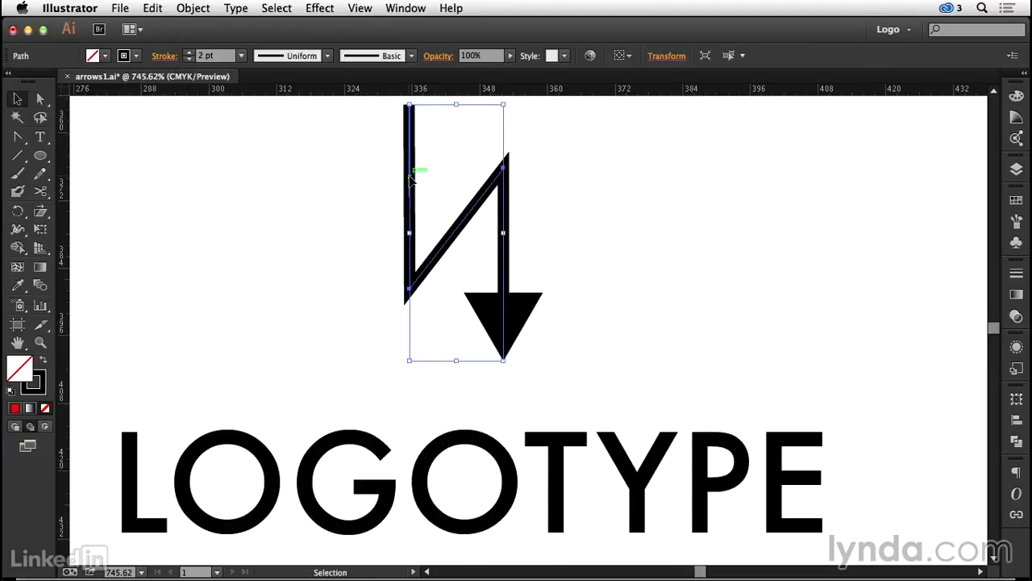
pyautogui.click(18, 229)
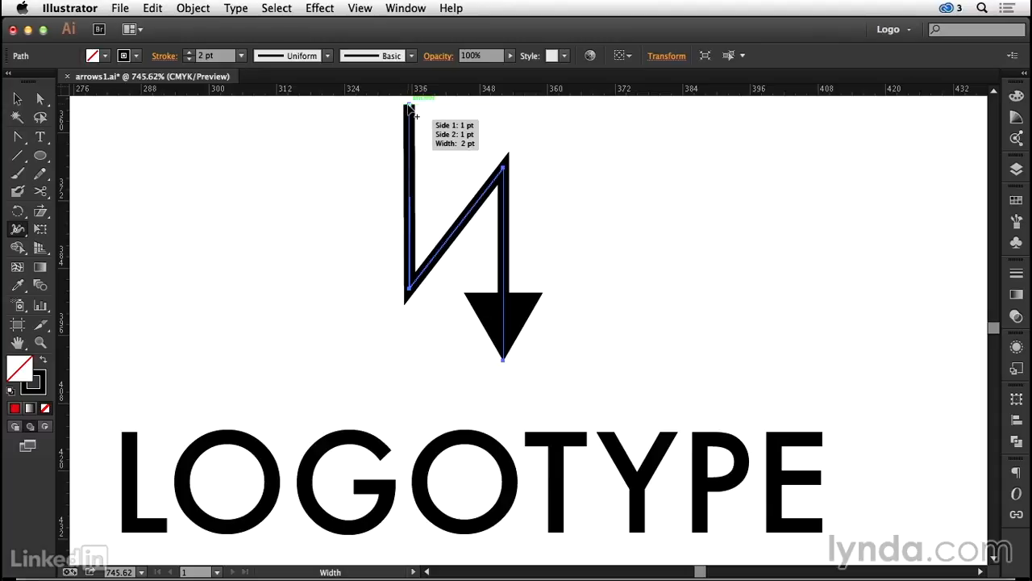
pyautogui.moveTo(408, 108); pyautogui.dragTo(429, 108)
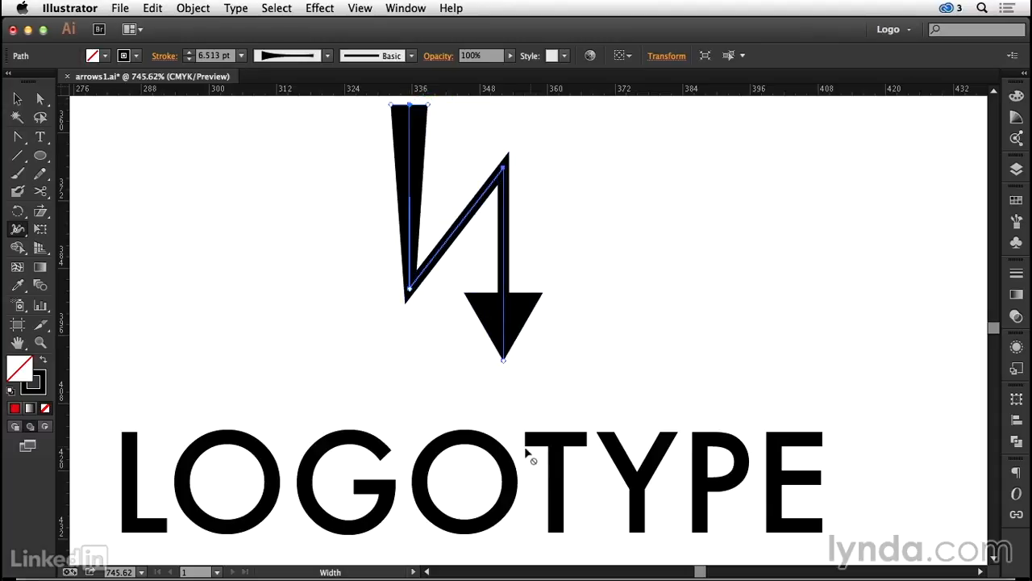